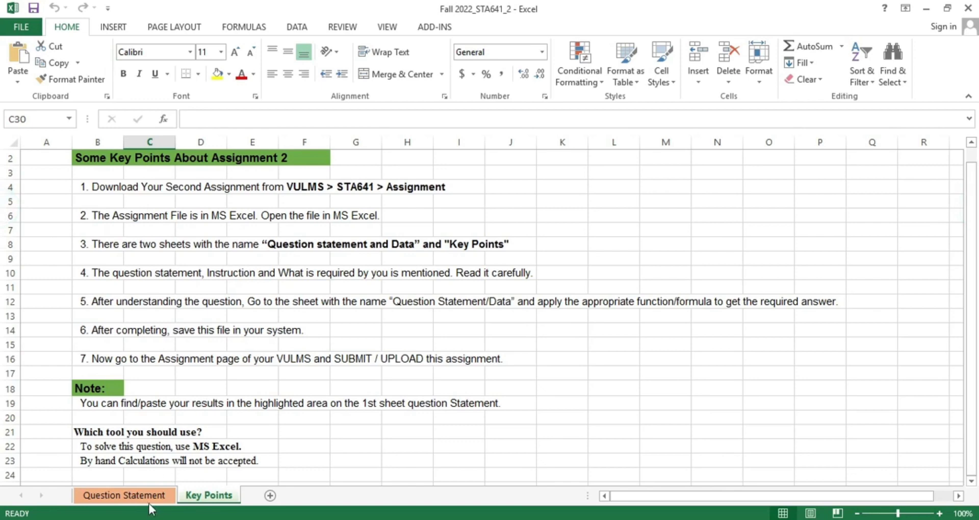
# - Go to the Question Statement sheet and review the assignment questions and the class data table
pyautogui.click(152, 497)
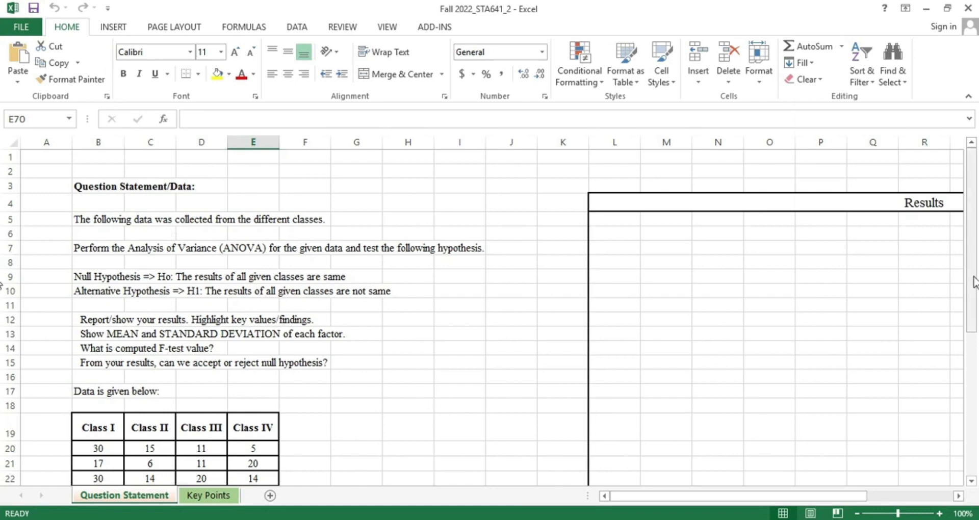
pyautogui.moveTo(973, 282); pyautogui.dragTo(972, 304)
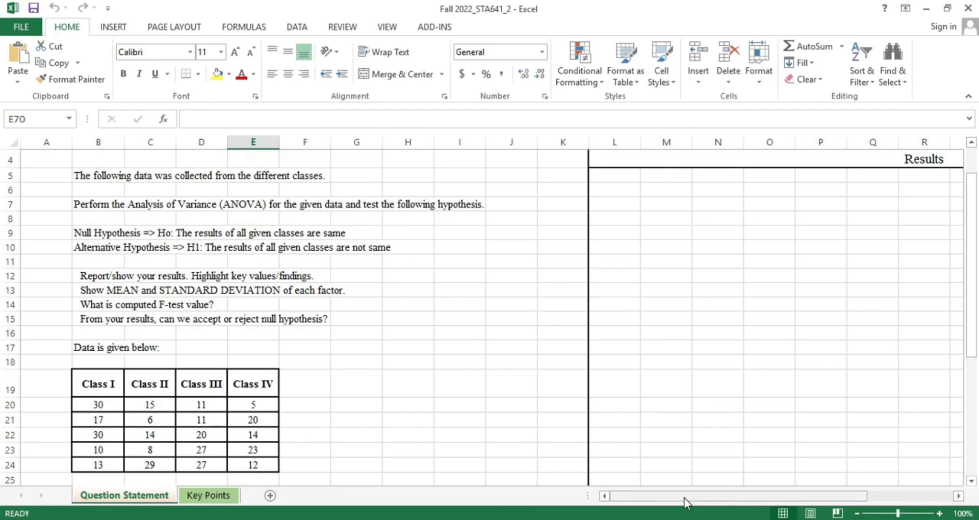
pyautogui.moveTo(685, 503); pyautogui.dragTo(684, 502)
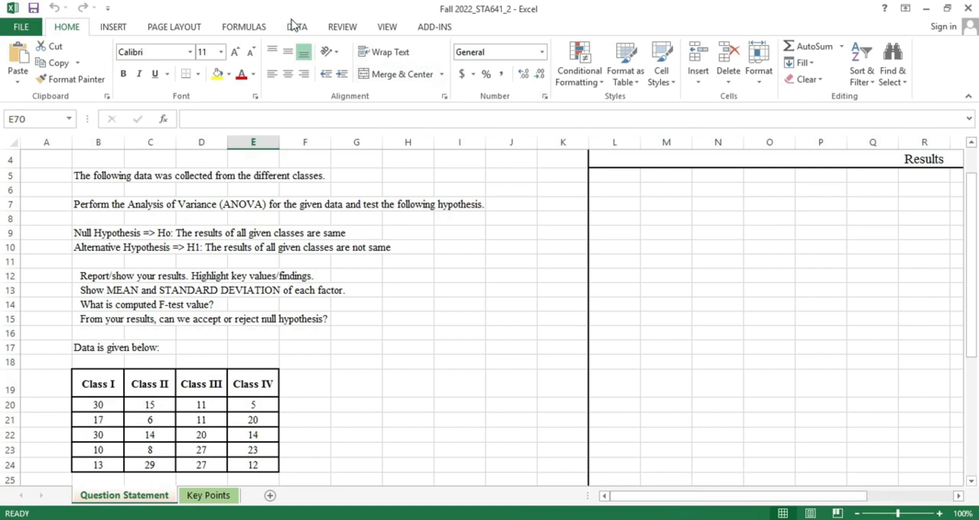
# - Start the Anova: Single Factor tool from the data analysis tools
pyautogui.click(294, 24)
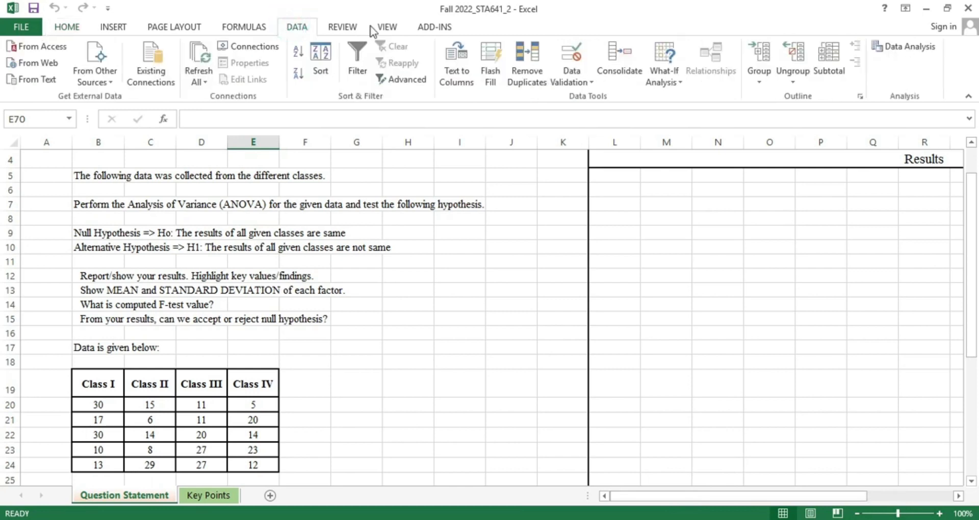
pyautogui.click(901, 47)
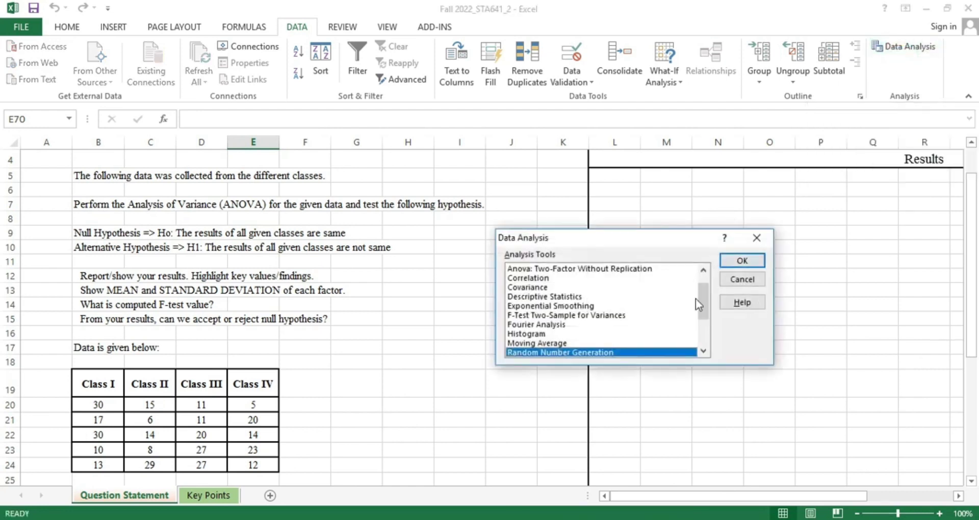
pyautogui.moveTo(699, 314); pyautogui.dragTo(699, 293)
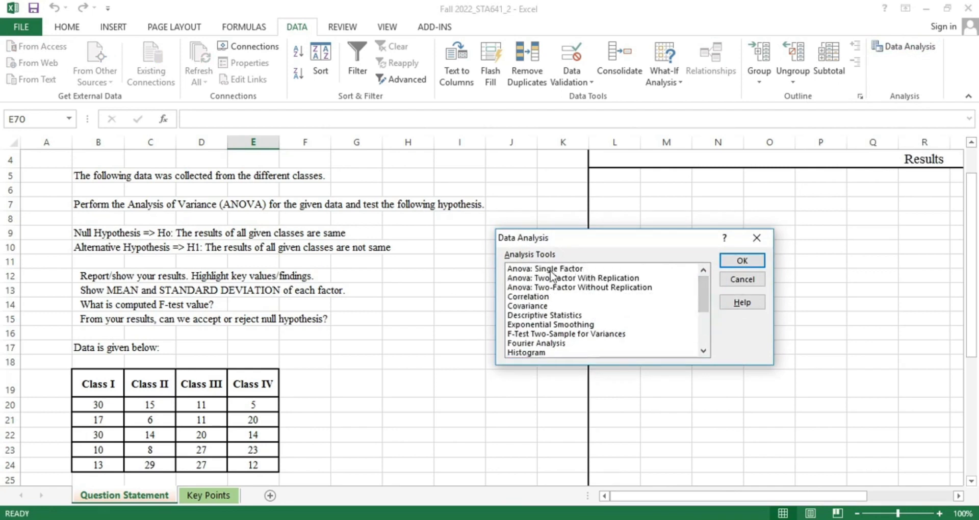
pyautogui.click(578, 270)
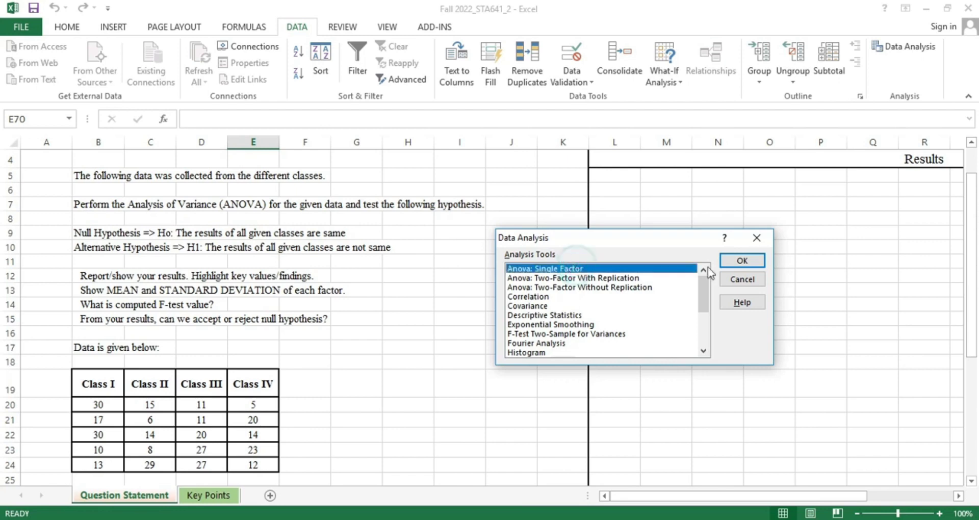
pyautogui.click(744, 261)
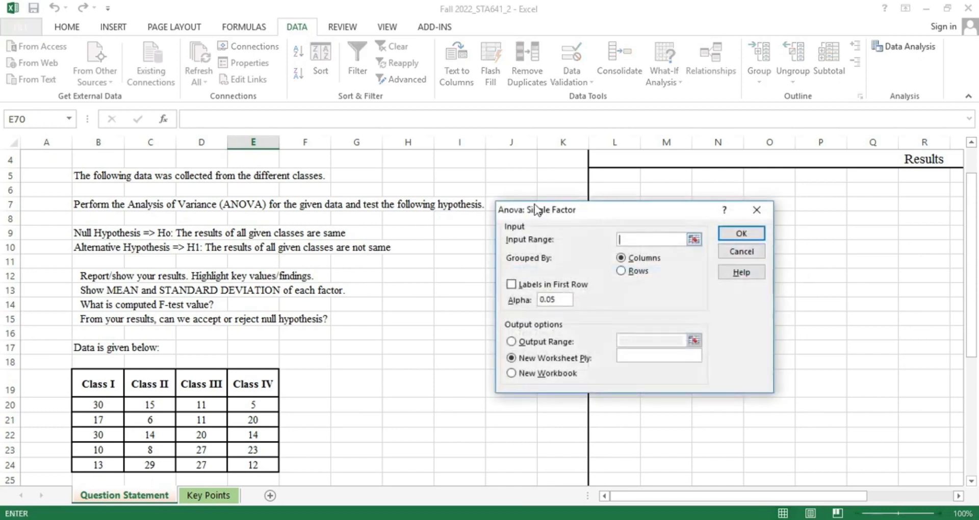
# - Set the ANOVA input range to B19:E24, including the class names as labels in the first row
pyautogui.click(693, 240)
pyautogui.moveTo(94, 372); pyautogui.dragTo(263, 463)
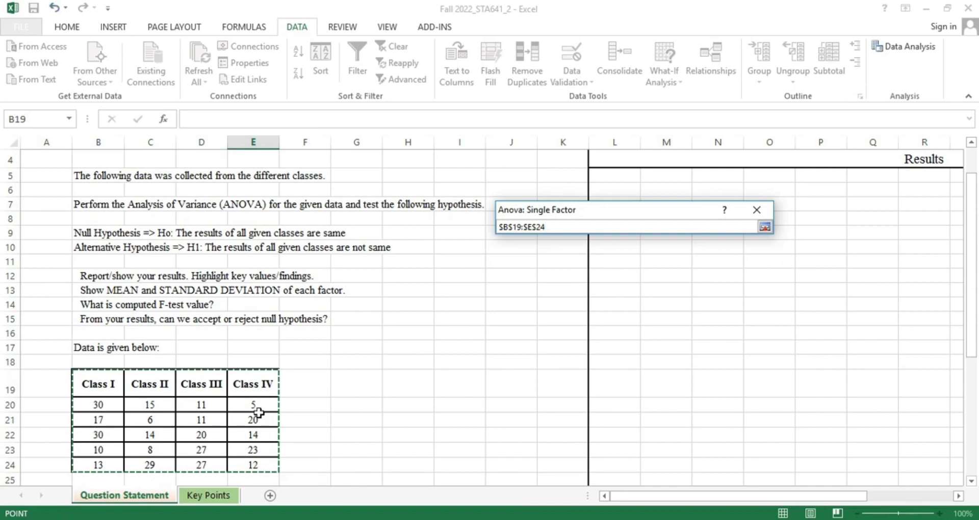
pyautogui.click(765, 227)
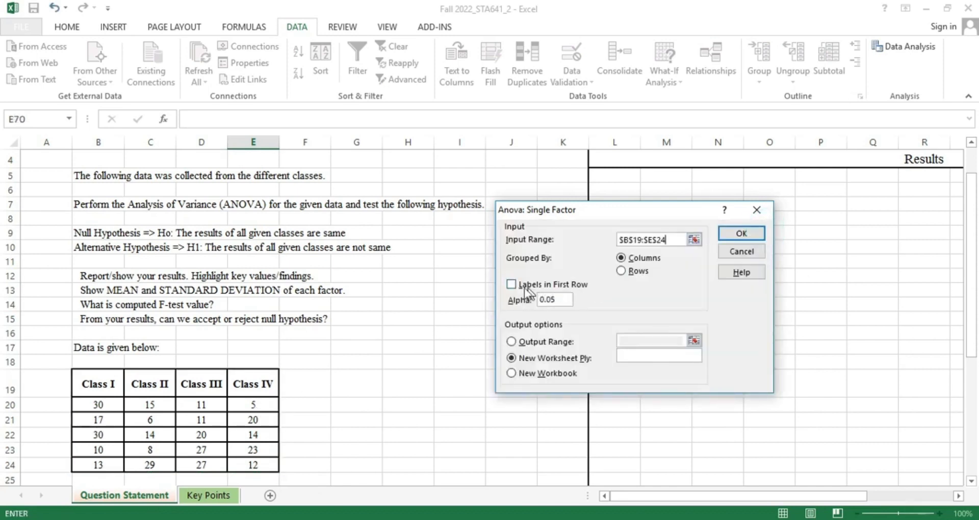
pyautogui.click(512, 285)
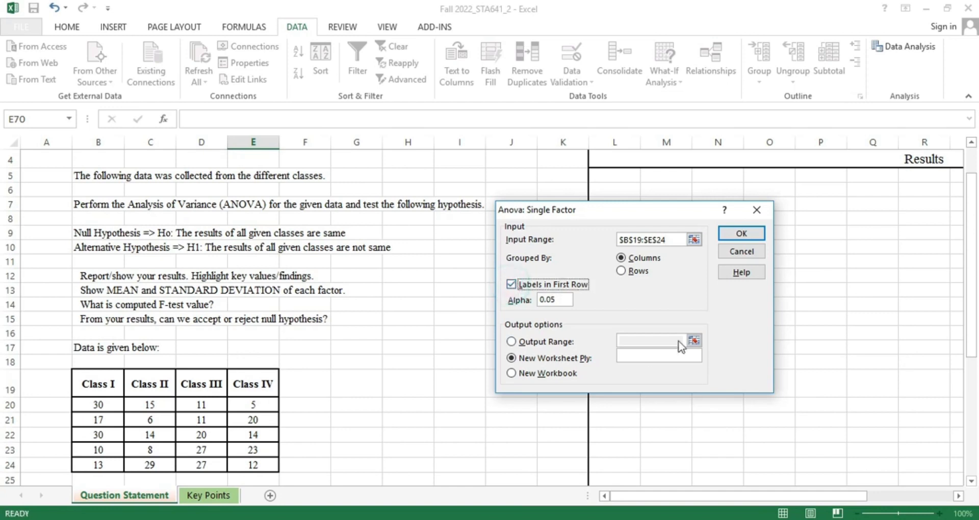
# - Direct the ANOVA output to cell M7 in the Results area and run the analysis
pyautogui.click(511, 343)
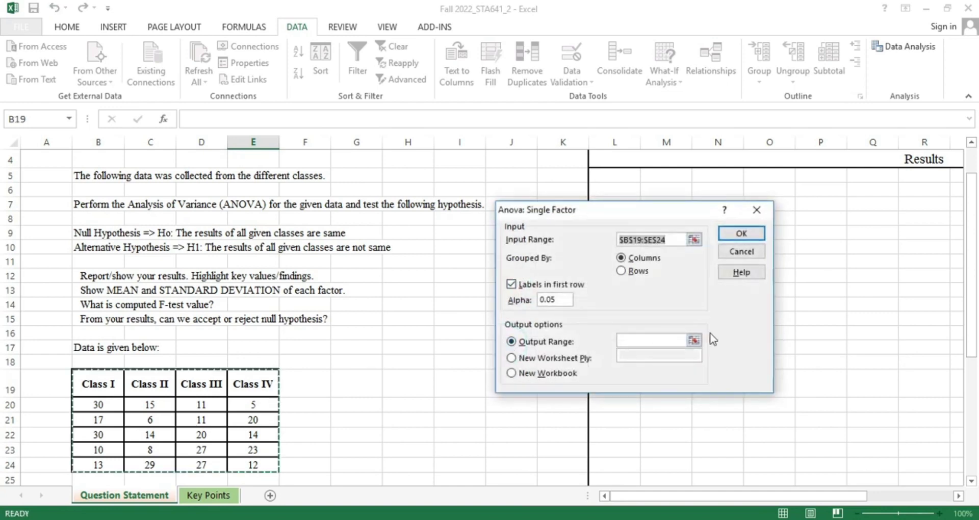
pyautogui.click(694, 340)
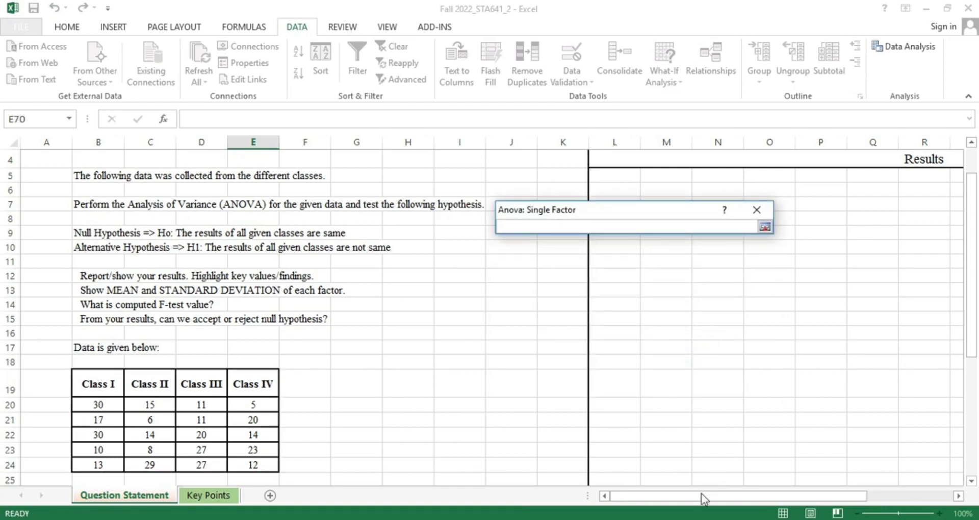
pyautogui.moveTo(680, 498); pyautogui.dragTo(765, 498)
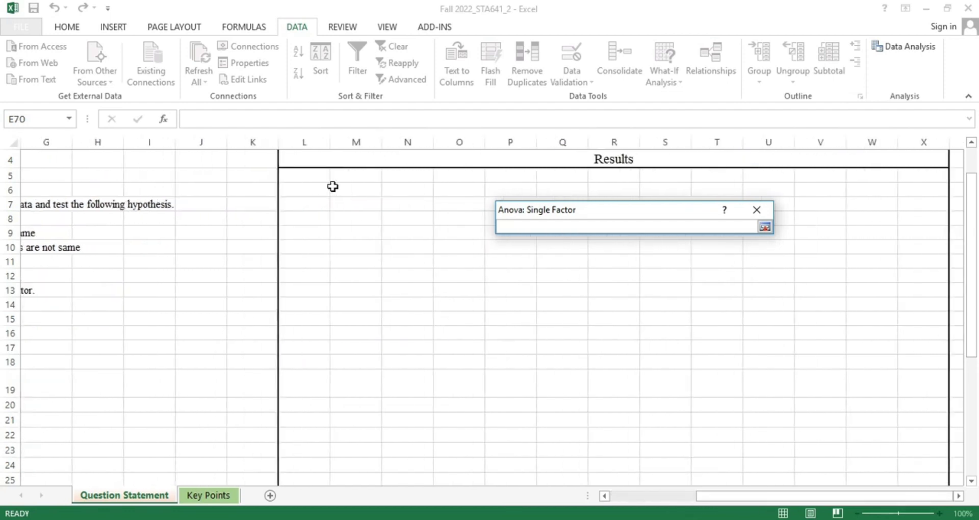
pyautogui.click(345, 202)
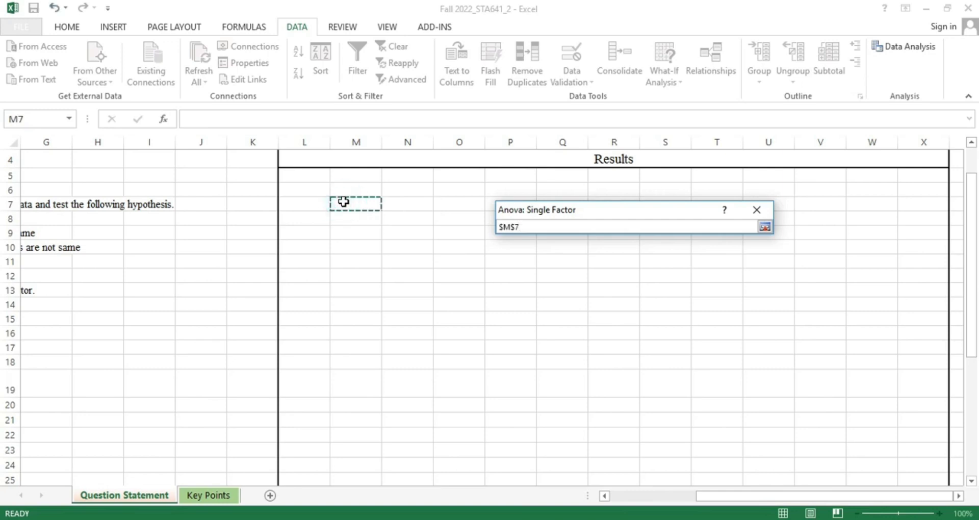
pyautogui.click(764, 227)
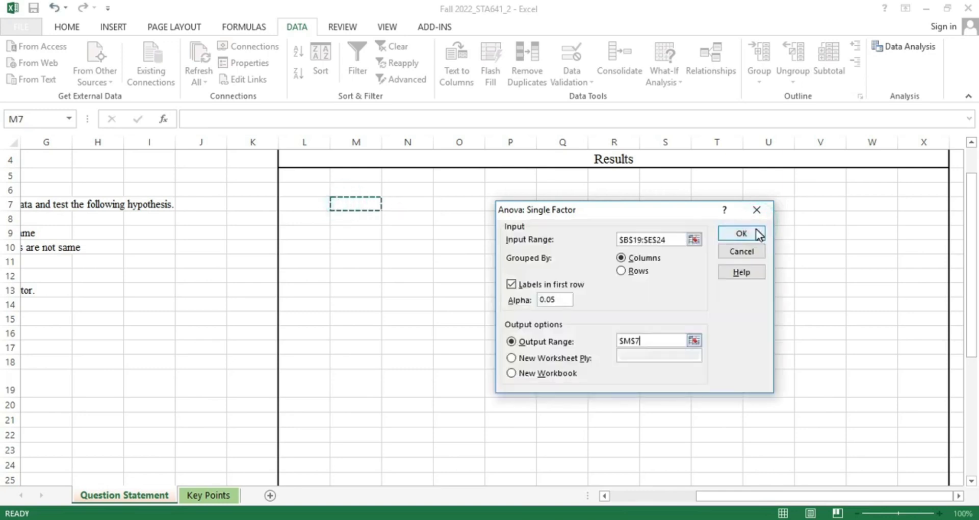
pyautogui.click(754, 236)
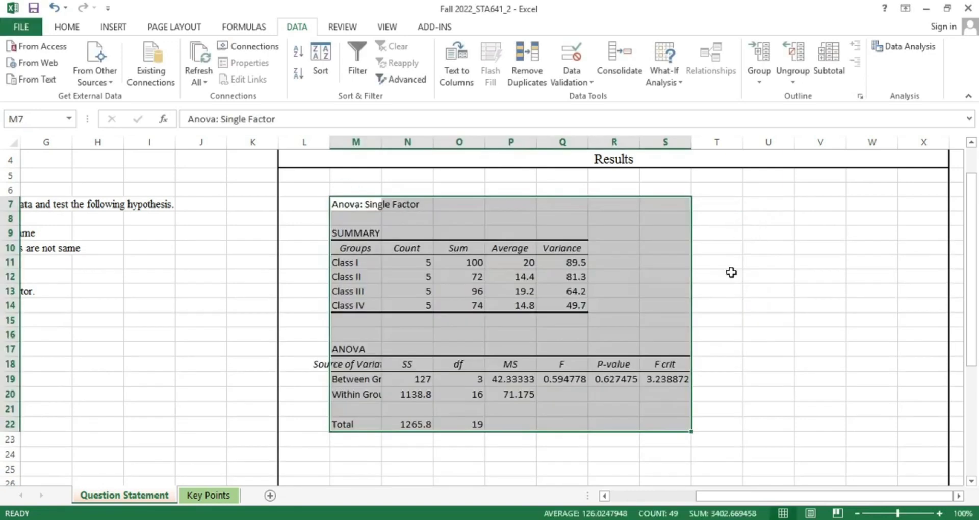
# - Widen the columns of the ANOVA output, from M onward, so their labels and values fit
pyautogui.moveTo(382, 142); pyautogui.dragTo(721, 142)
pyautogui.moveTo(727, 498); pyautogui.dragTo(756, 496)
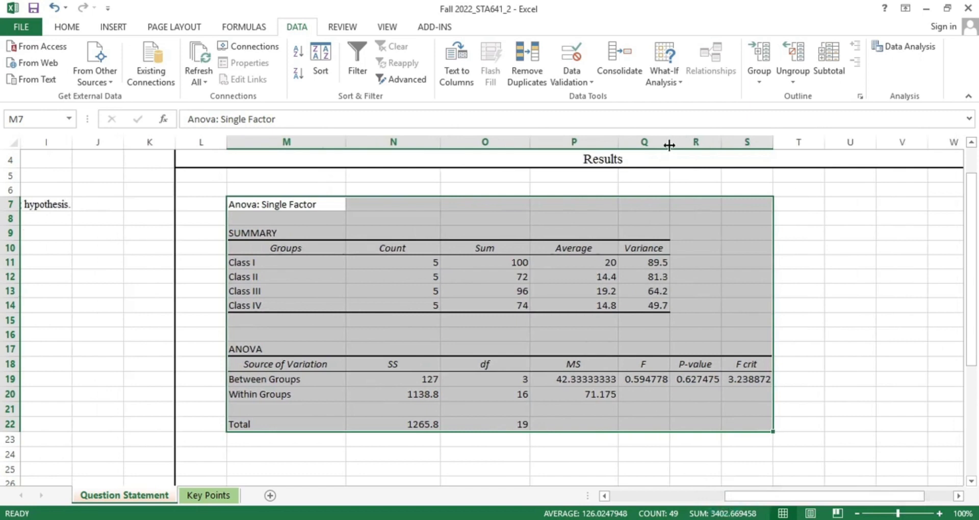
pyautogui.moveTo(669, 147); pyautogui.dragTo(695, 142)
# - Center the contents of the ANOVA output block horizontally
pyautogui.click(66, 27)
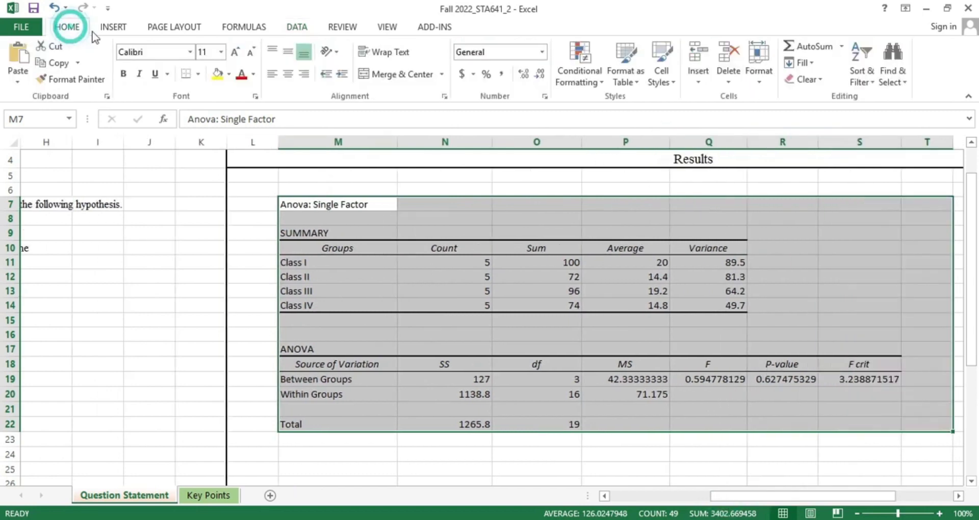
pyautogui.click(288, 74)
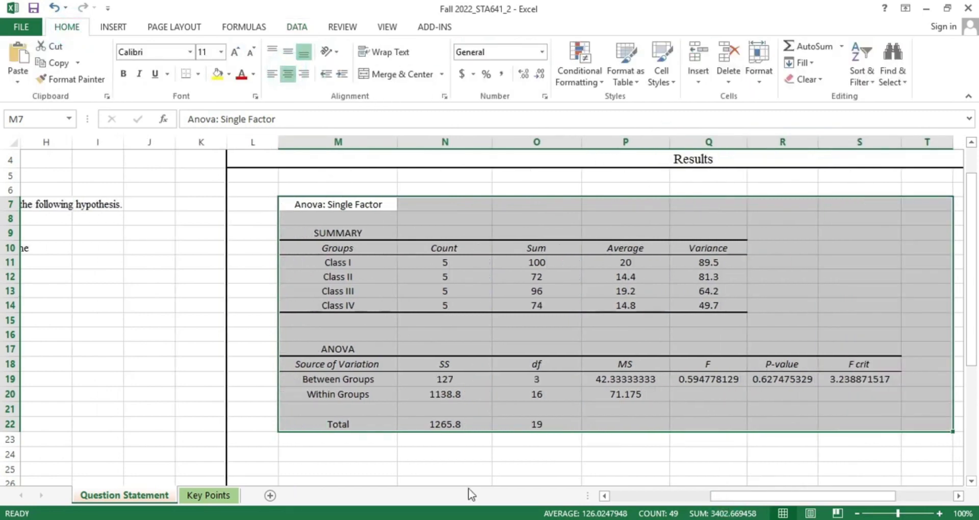
pyautogui.click(748, 480)
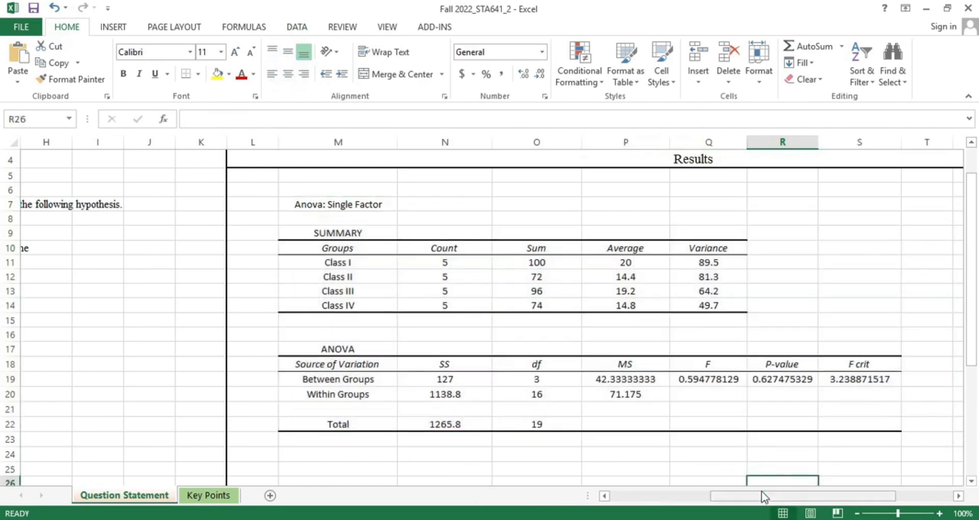
# - Highlight the Average column of the summary table, P10:P14, with a light blue fill
pyautogui.moveTo(763, 494); pyautogui.dragTo(651, 495)
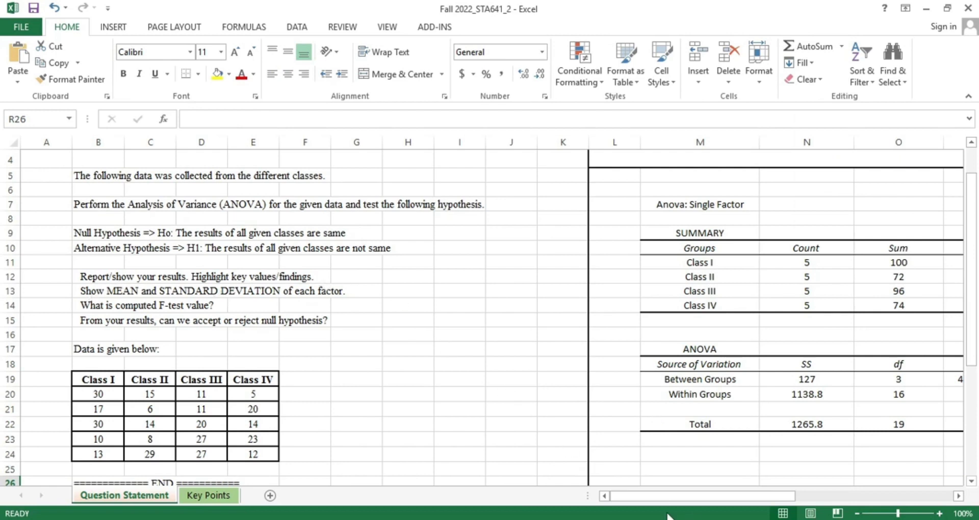
pyautogui.moveTo(664, 495); pyautogui.dragTo(808, 494)
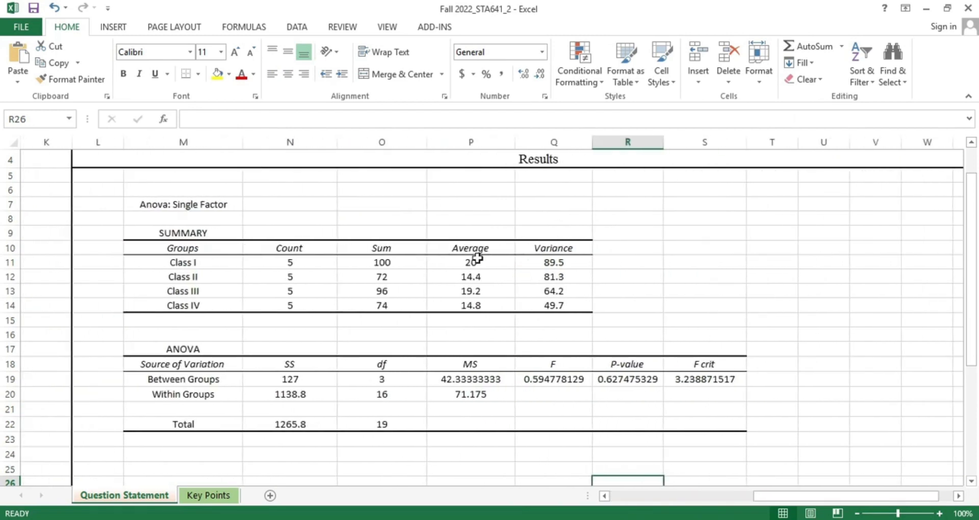
pyautogui.moveTo(478, 247); pyautogui.dragTo(485, 307)
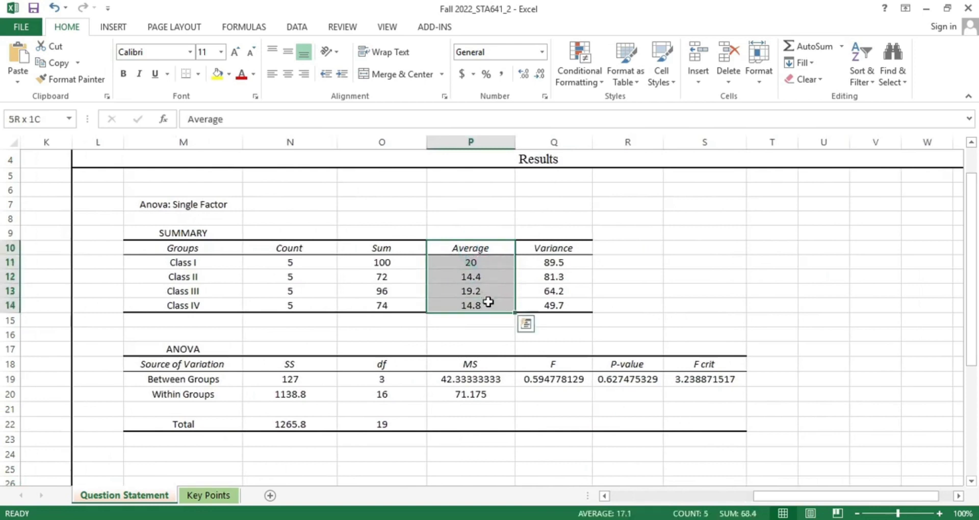
pyautogui.click(230, 76)
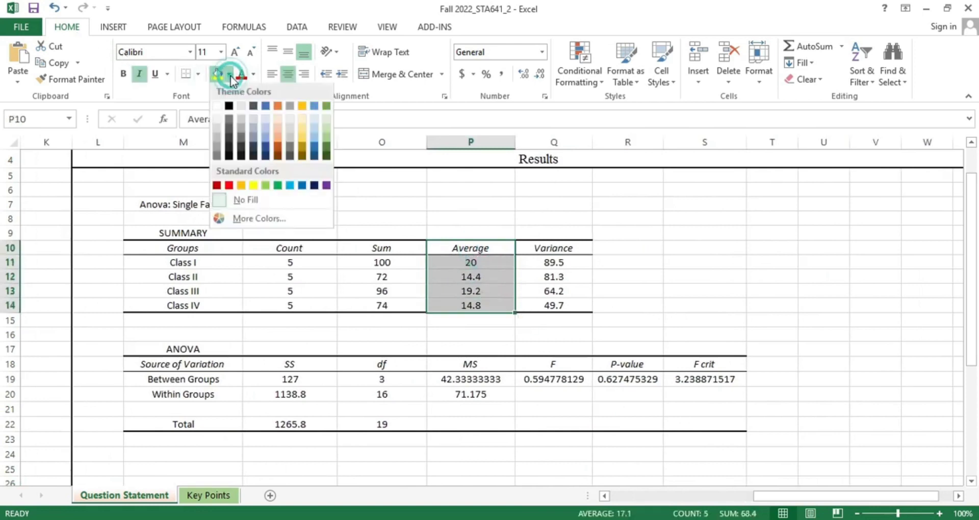
pyautogui.click(266, 127)
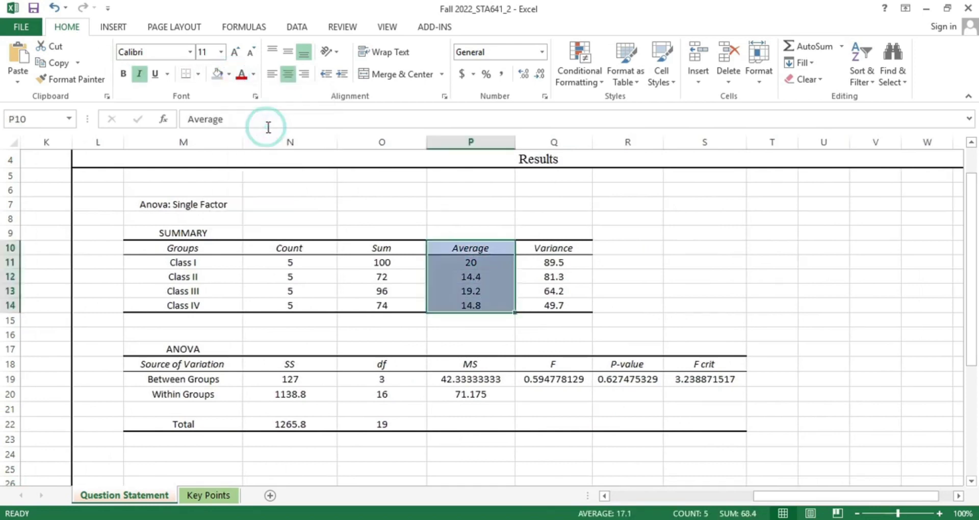
# - Add the heading "Standard deviation" in R10 beside Variance and widen column R to fit it
pyautogui.click(606, 253)
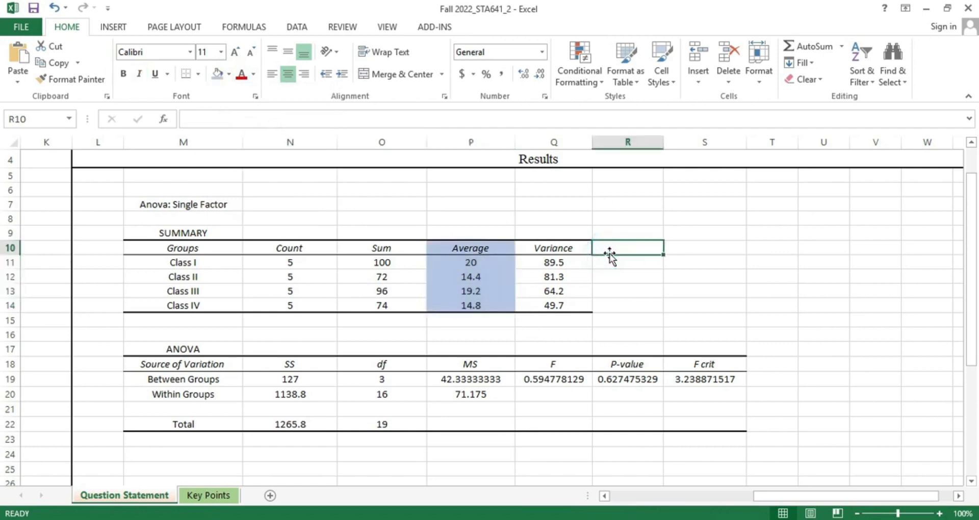
pyautogui.write('Stan')
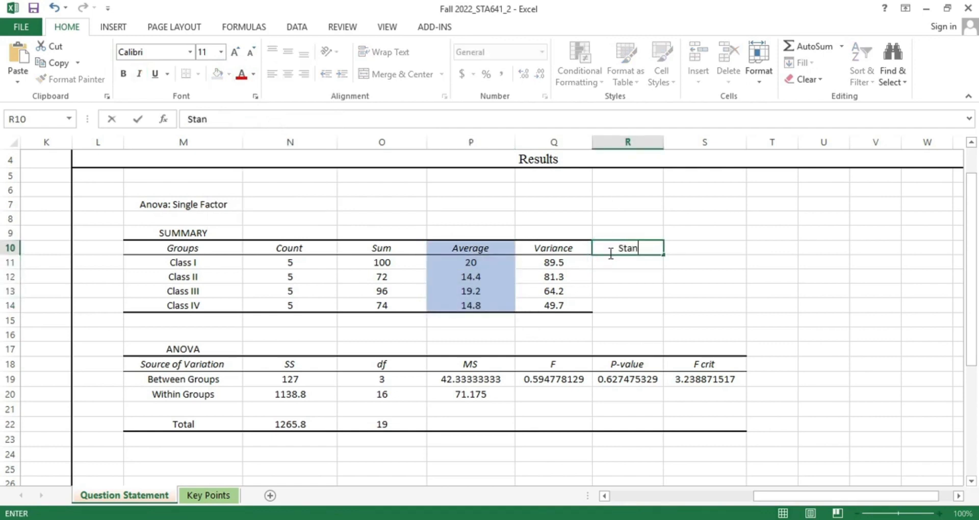
pyautogui.write('dard d')
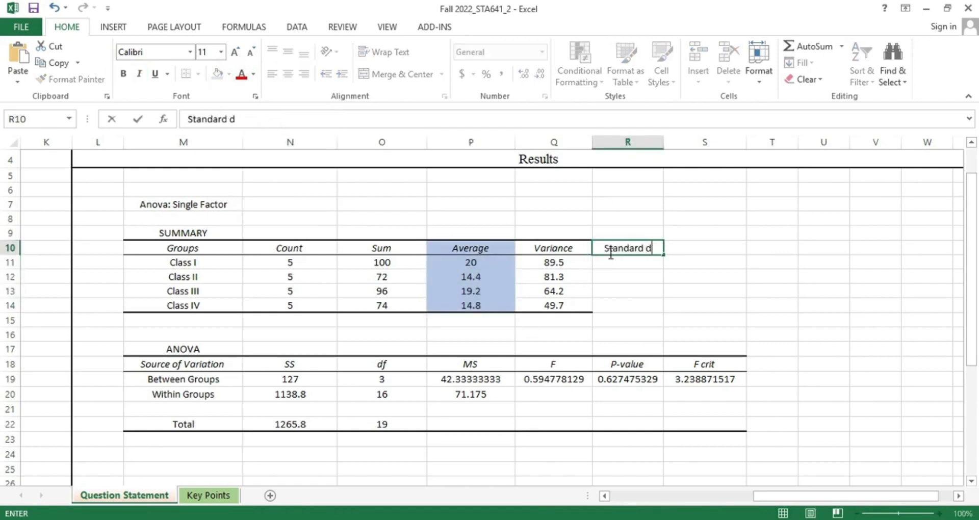
pyautogui.write('eviation')
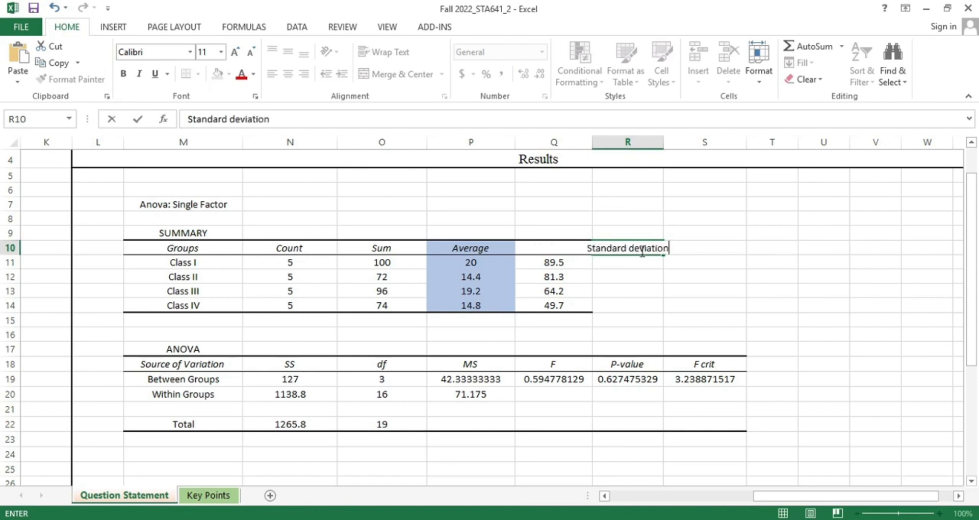
pyautogui.click(664, 213)
pyautogui.moveTo(665, 143); pyautogui.dragTo(687, 146)
# - Calculate Class I's standard deviation in R11 as the square root of its variance, =SQRT(Q11)
pyautogui.click(646, 263)
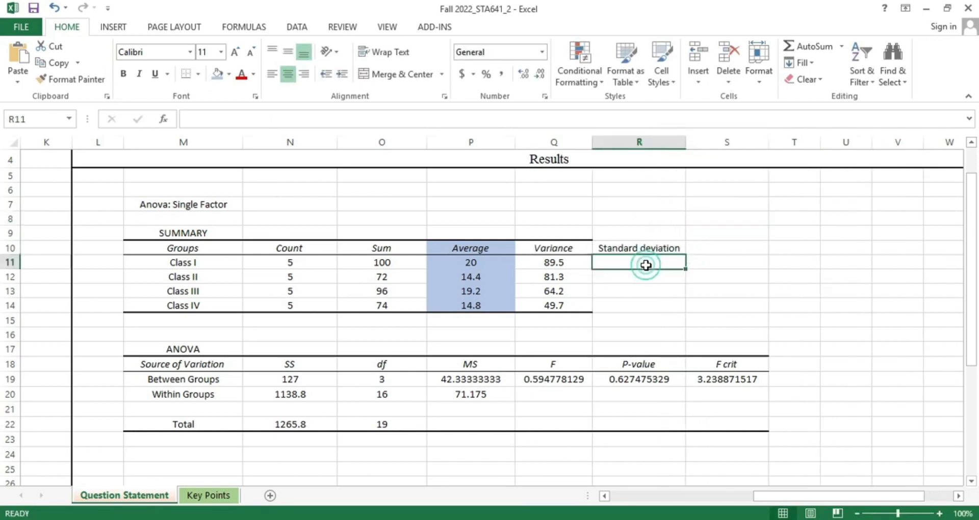
pyautogui.write('=')
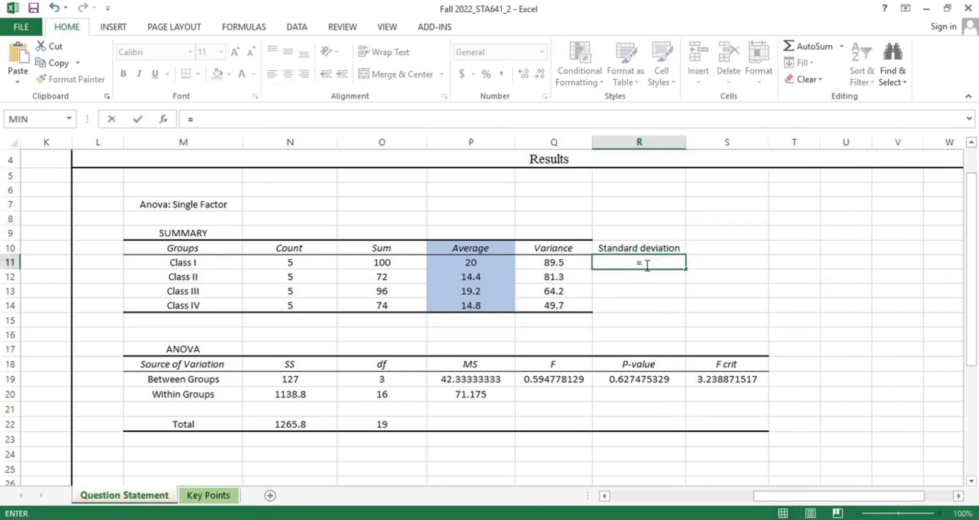
pyautogui.write('SQ')
pyautogui.press('Escape')
pyautogui.write('R')
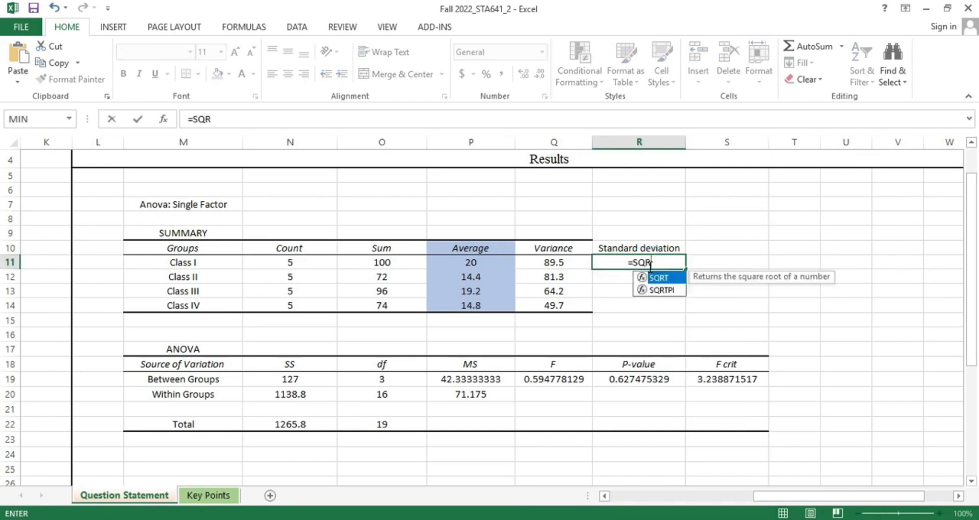
pyautogui.doubleClick(658, 278)
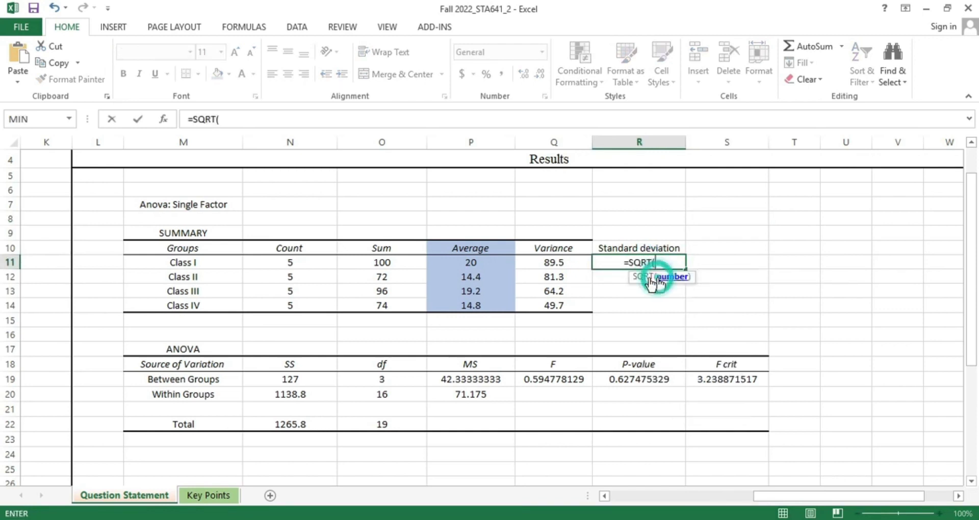
pyautogui.click(564, 262)
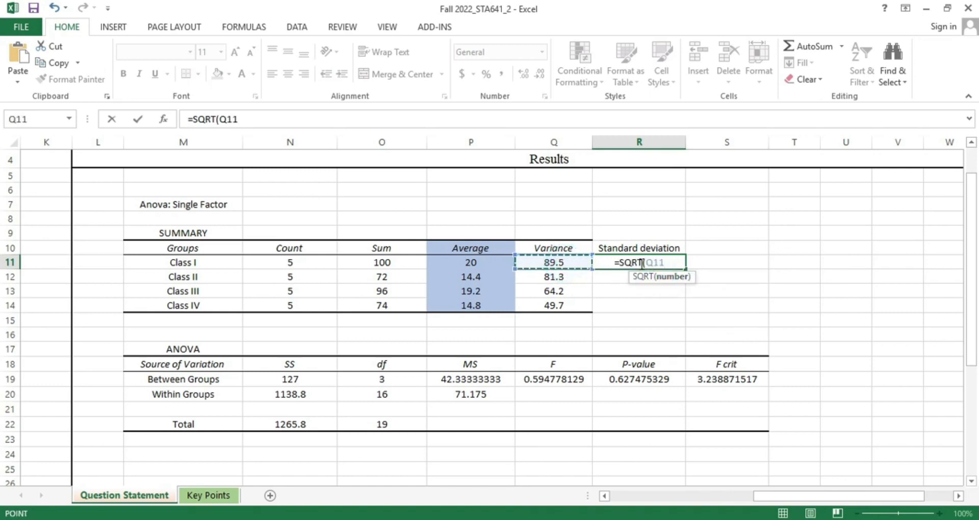
pyautogui.write(')')
pyautogui.press('Return')
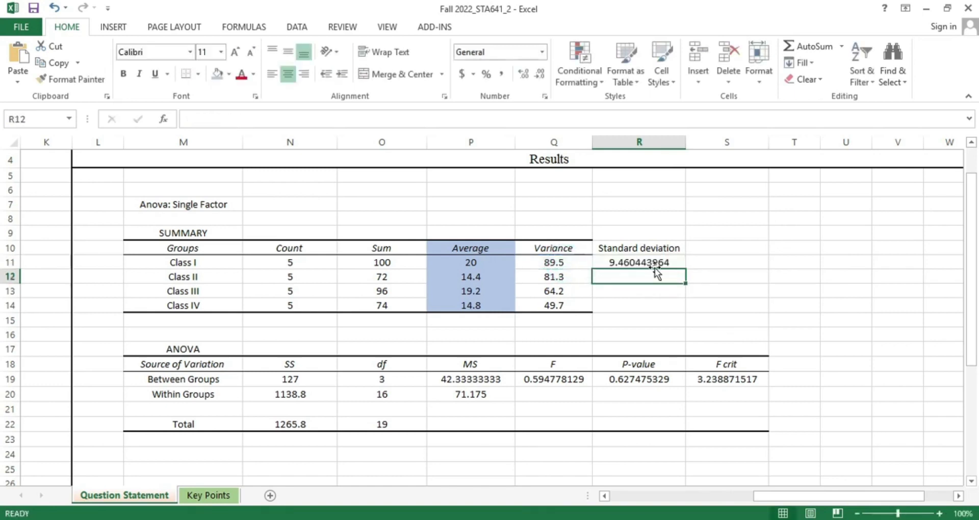
# - Copy the standard deviation formula from R11 down through R14 for the remaining classes
pyautogui.click(669, 263)
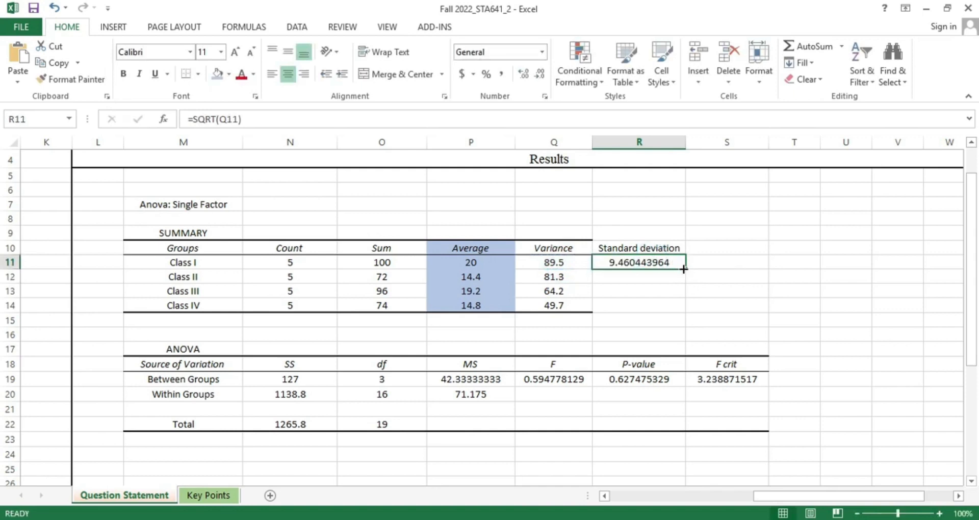
pyautogui.moveTo(685, 269); pyautogui.dragTo(678, 313)
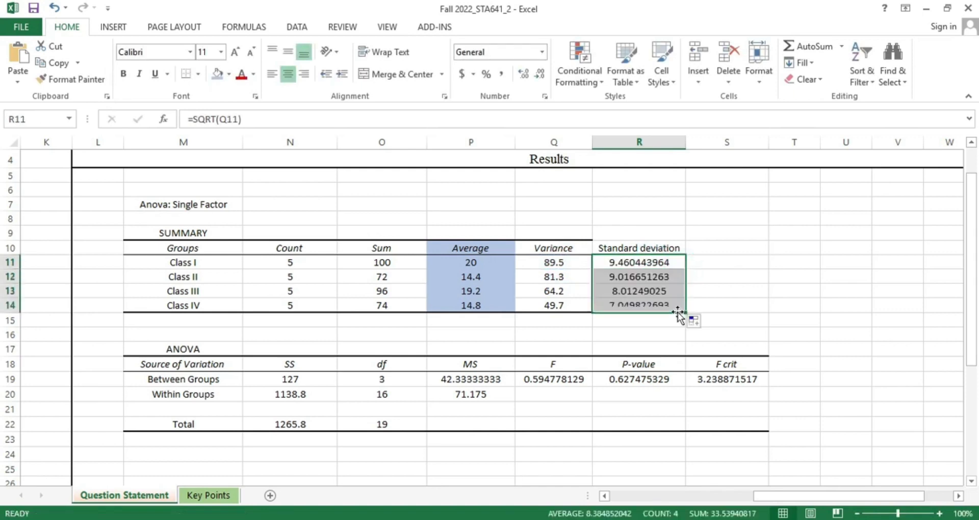
pyautogui.click(822, 267)
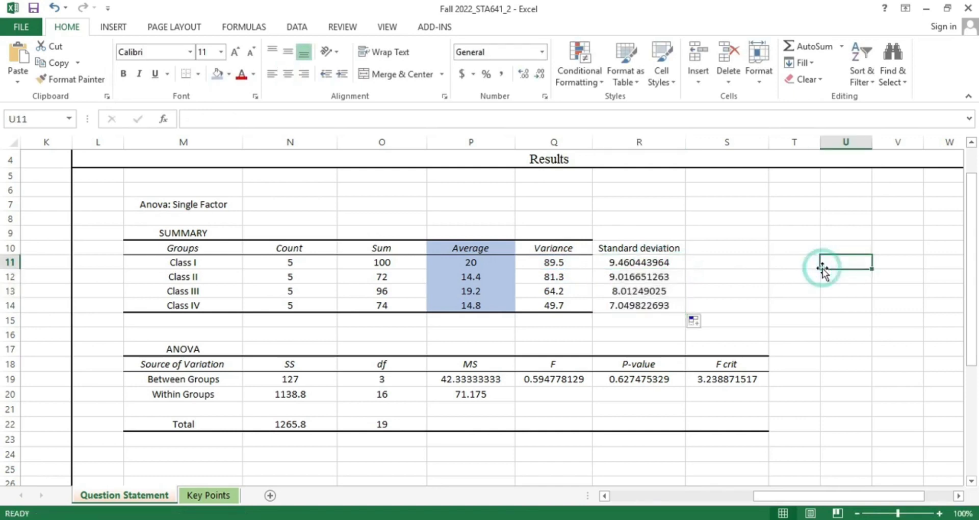
# - Give the "Standard deviation" heading cell R10 a top border and a thick bottom border
pyautogui.click(609, 248)
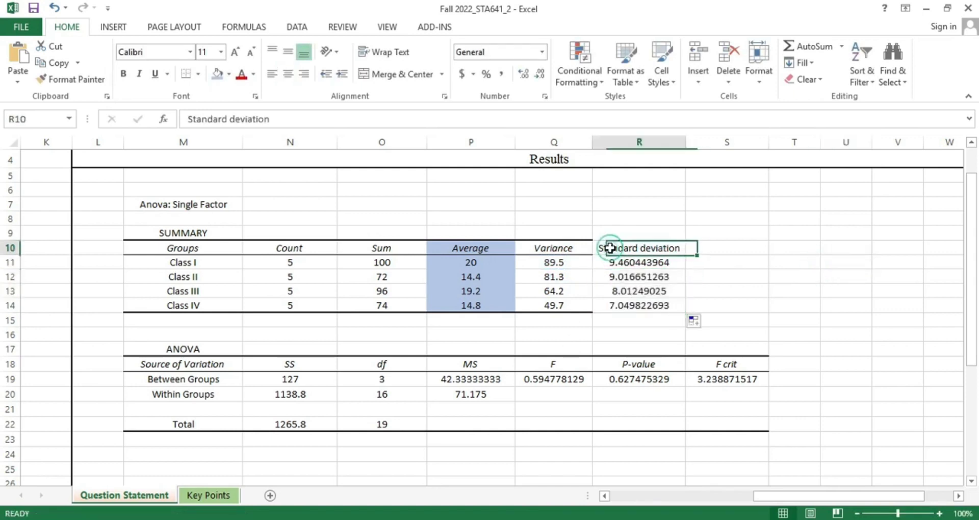
pyautogui.click(198, 74)
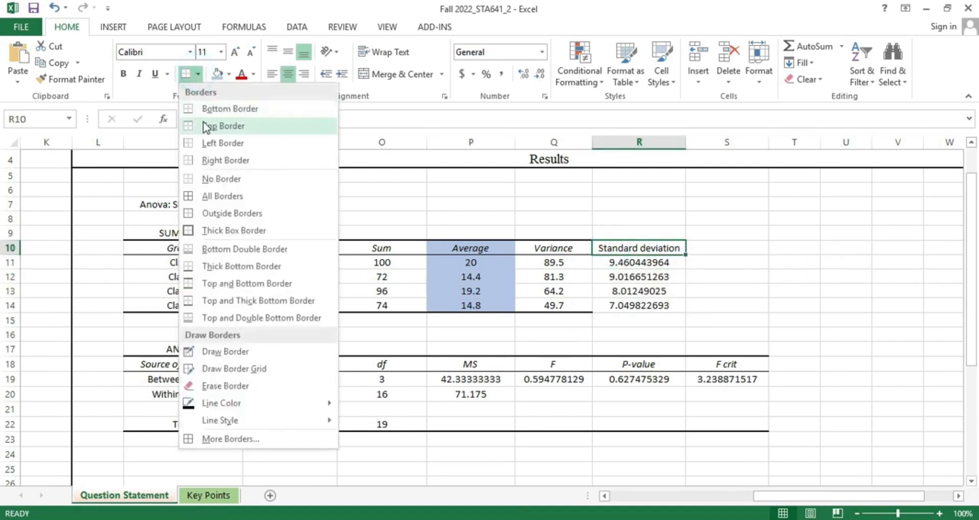
pyautogui.click(204, 125)
pyautogui.click(198, 74)
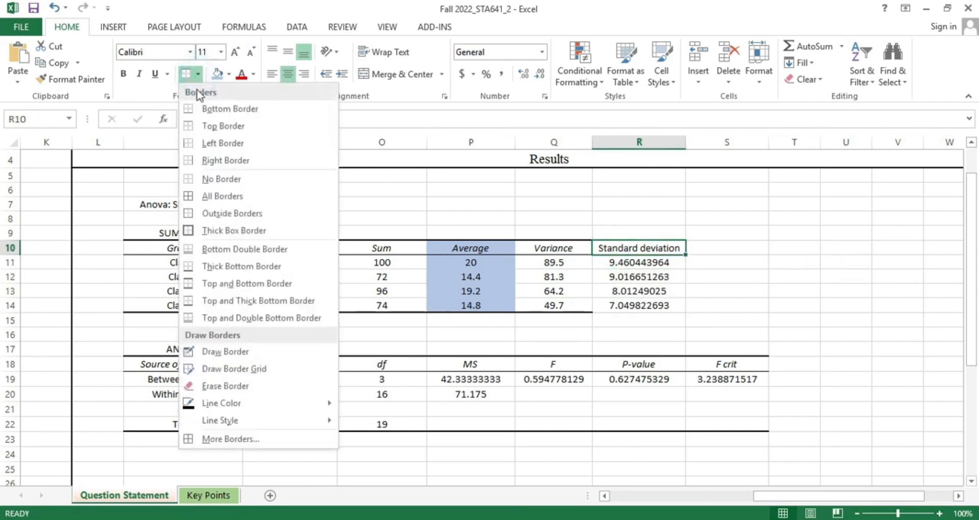
pyautogui.click(199, 267)
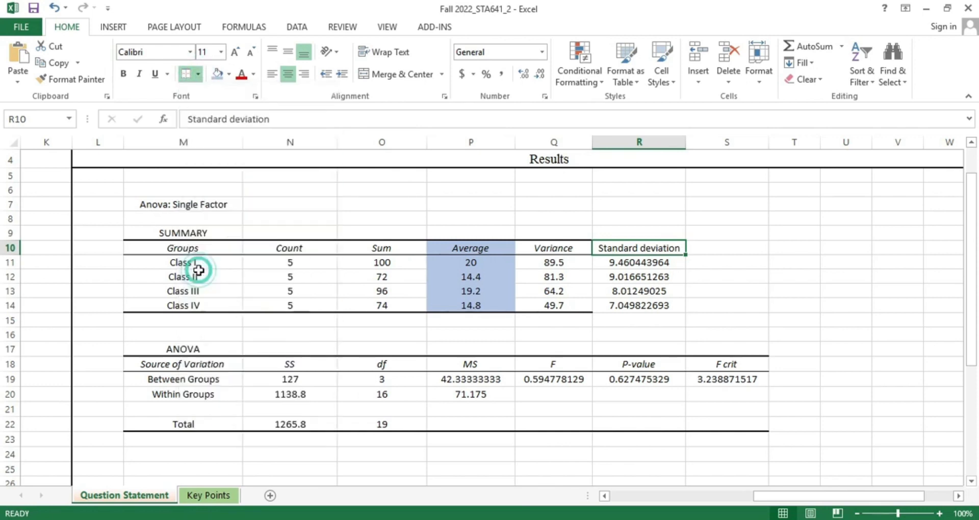
pyautogui.click(198, 75)
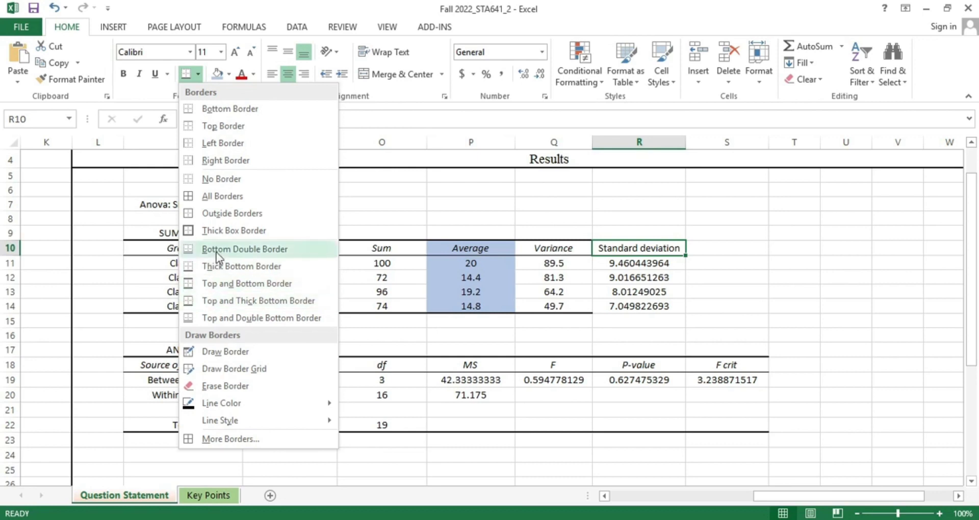
pyautogui.click(767, 268)
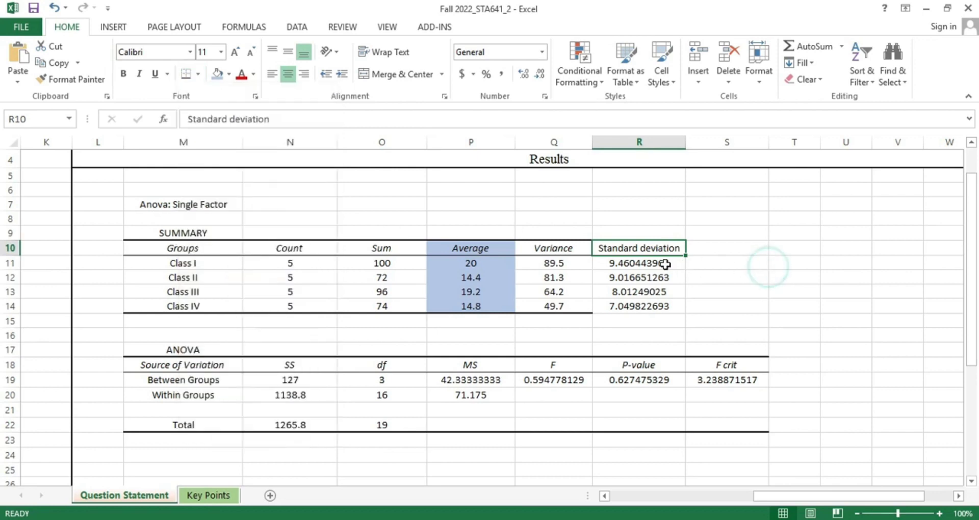
pyautogui.click(638, 292)
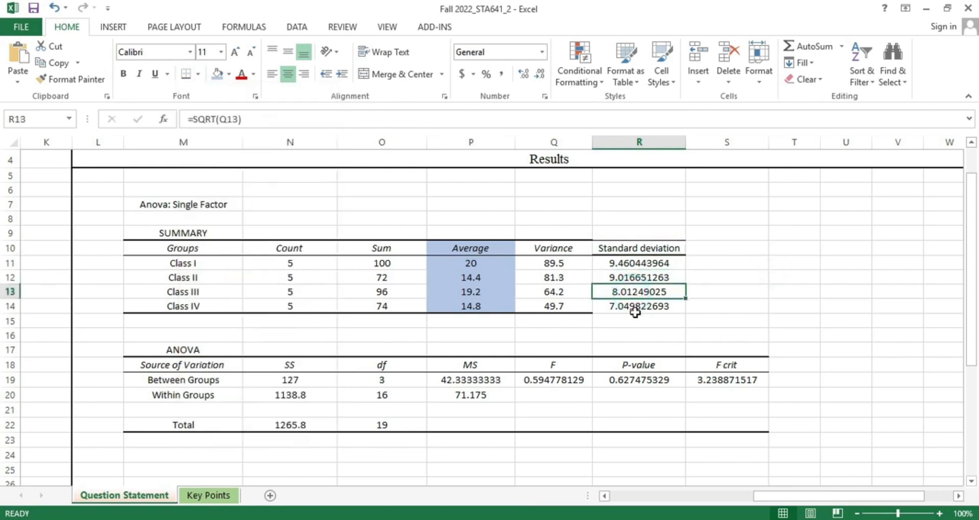
pyautogui.click(635, 313)
# - Highlight the Standard deviation column, R10:R14, with a light gold fill
pyautogui.moveTo(631, 247); pyautogui.dragTo(632, 305)
pyautogui.click(229, 74)
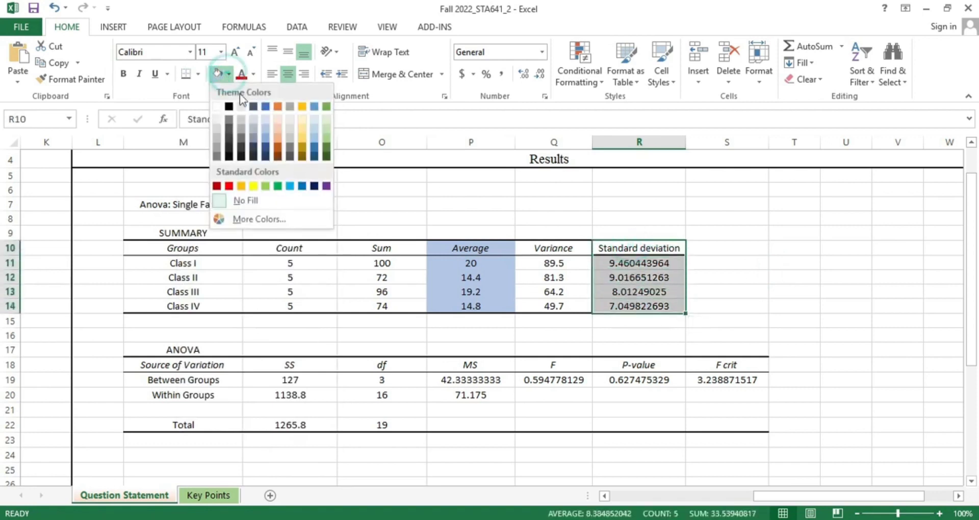
pyautogui.click(305, 134)
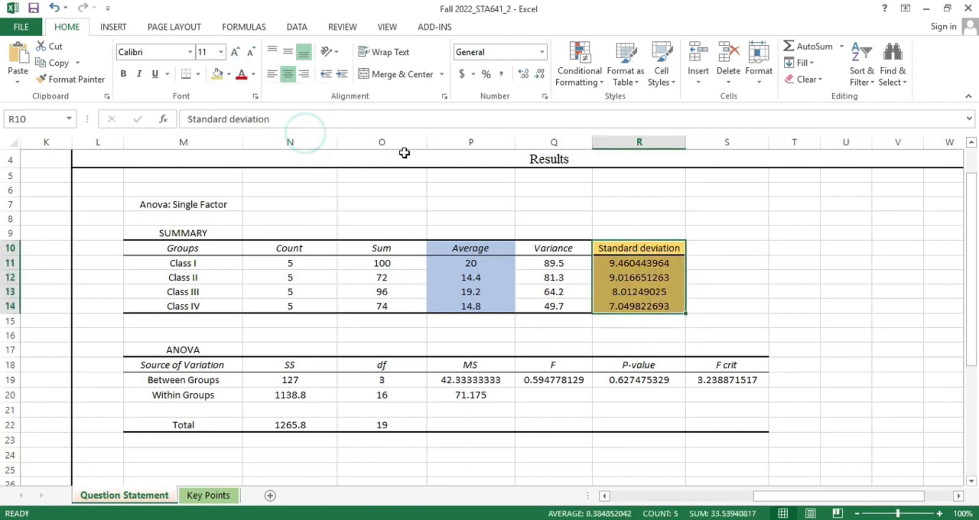
pyautogui.click(785, 233)
# - Check the assignment's F-test question, and highlight the computed F value in Q19 of the ANOVA table with a light orange fill
pyautogui.moveTo(761, 494); pyautogui.dragTo(803, 495)
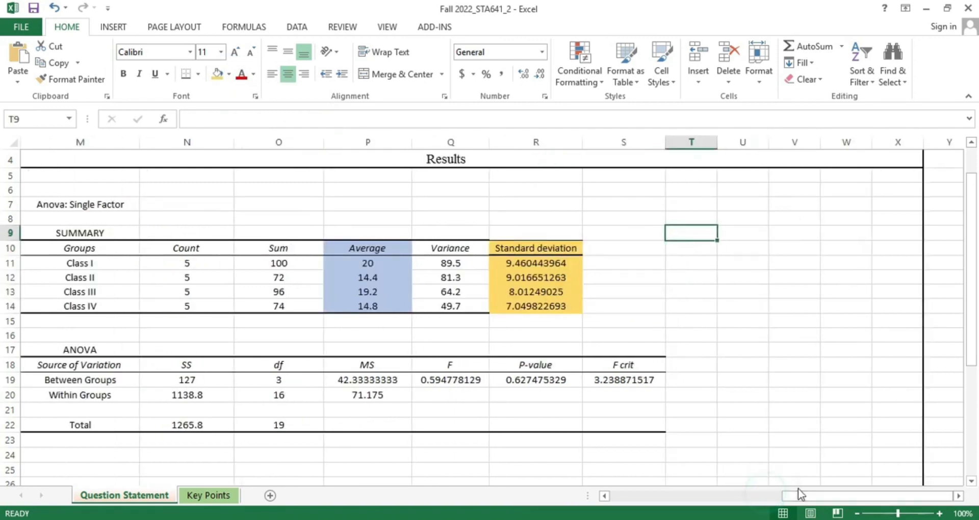
pyautogui.moveTo(971, 302); pyautogui.dragTo(973, 363)
pyautogui.moveTo(876, 495); pyautogui.dragTo(624, 498)
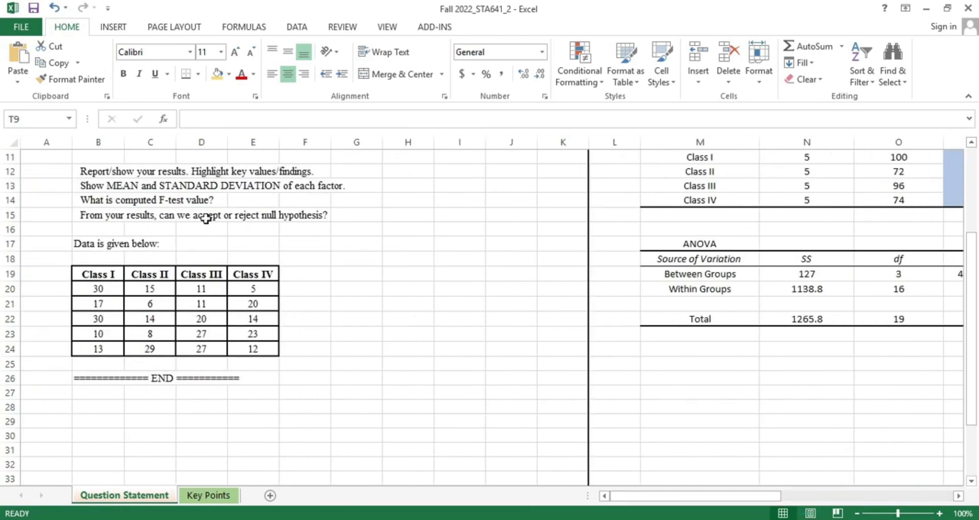
pyautogui.moveTo(729, 503); pyautogui.dragTo(878, 491)
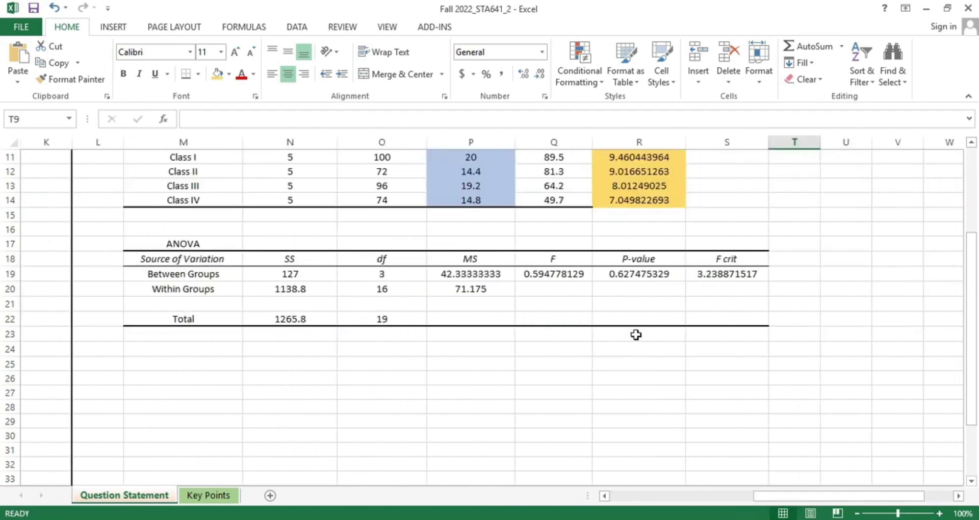
pyautogui.click(569, 279)
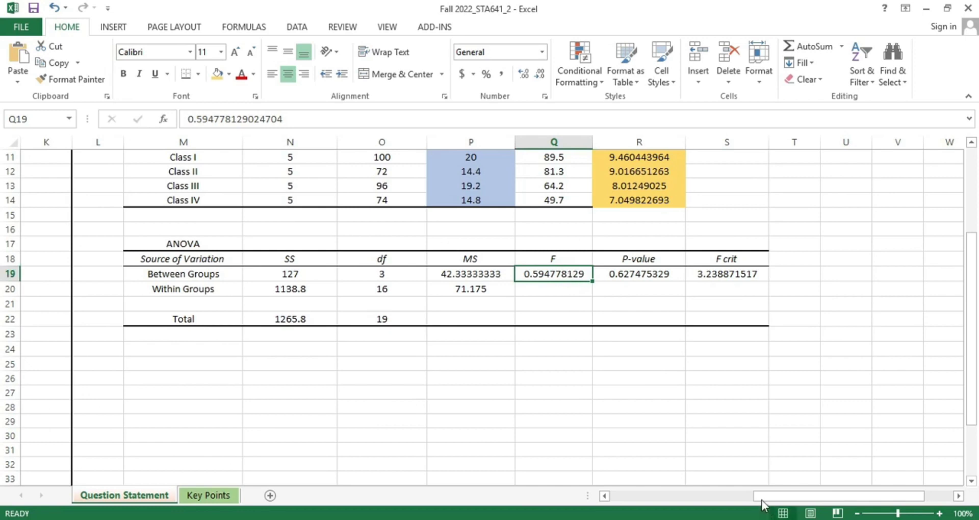
pyautogui.click(229, 74)
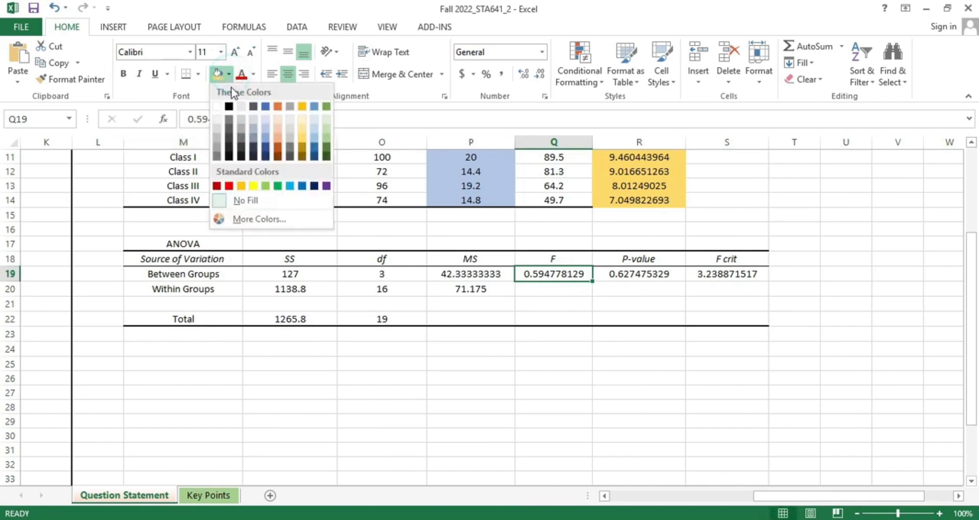
pyautogui.click(278, 137)
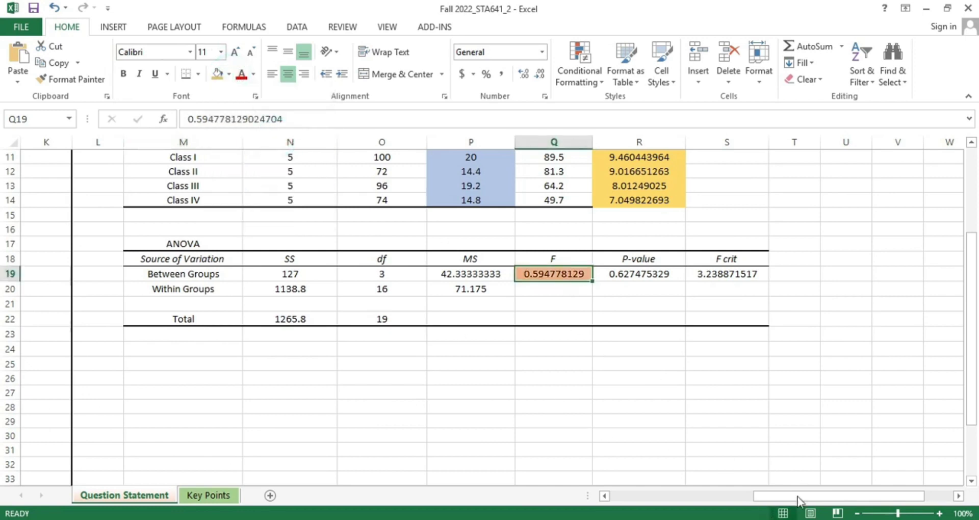
# - Copy the four assignment question lines from B12:G15 to below the ANOVA table, starting at M26
pyautogui.moveTo(798, 500); pyautogui.dragTo(668, 500)
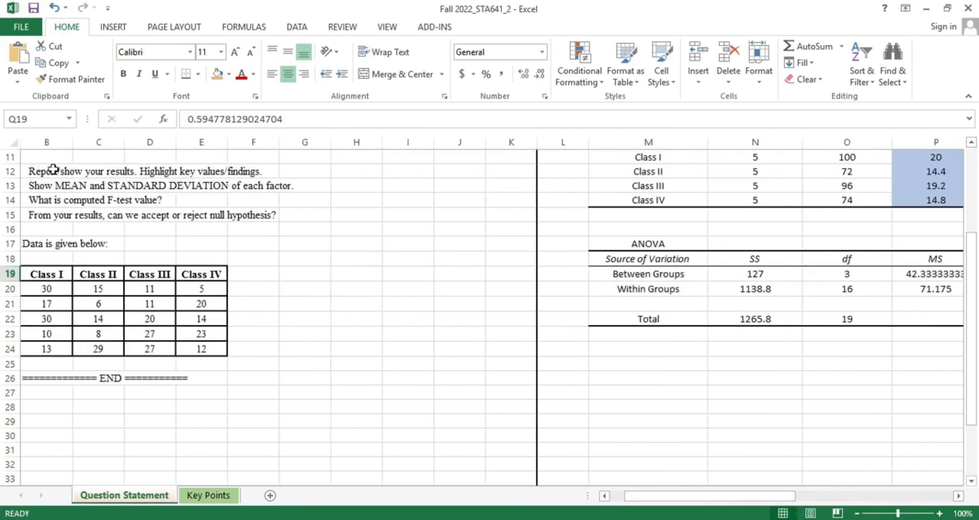
pyautogui.moveTo(49, 173); pyautogui.dragTo(306, 217)
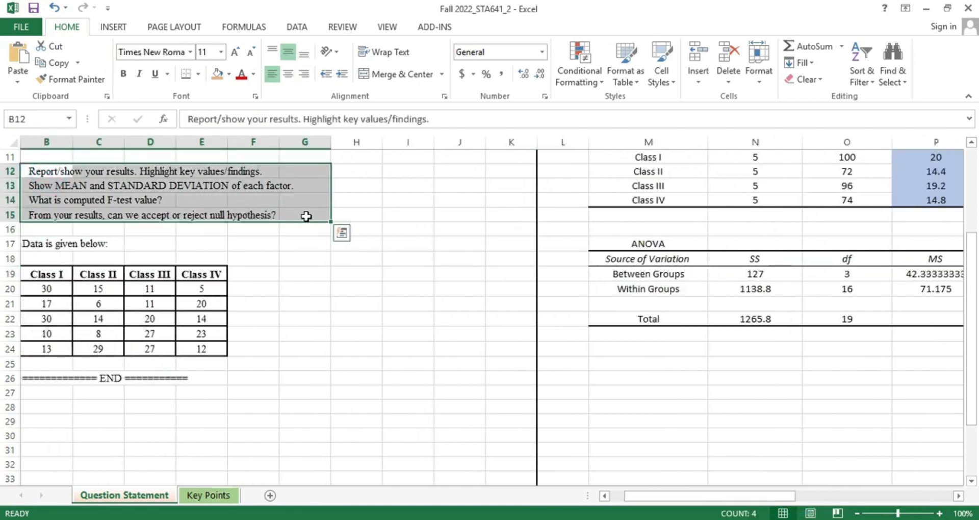
pyautogui.hotkey('ctrl', 'c')
pyautogui.moveTo(652, 499); pyautogui.dragTo(713, 504)
pyautogui.click(435, 379)
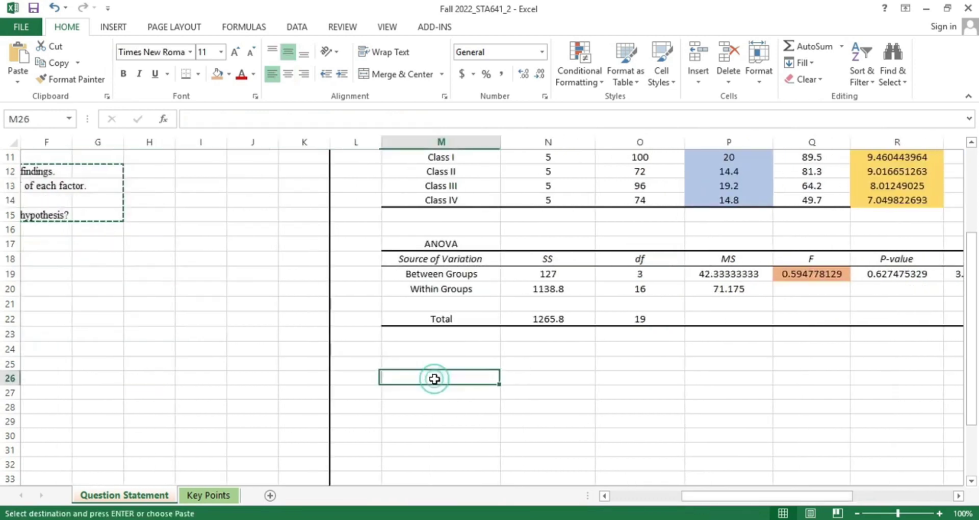
pyautogui.hotkey('ctrl', 'v')
pyautogui.click(640, 449)
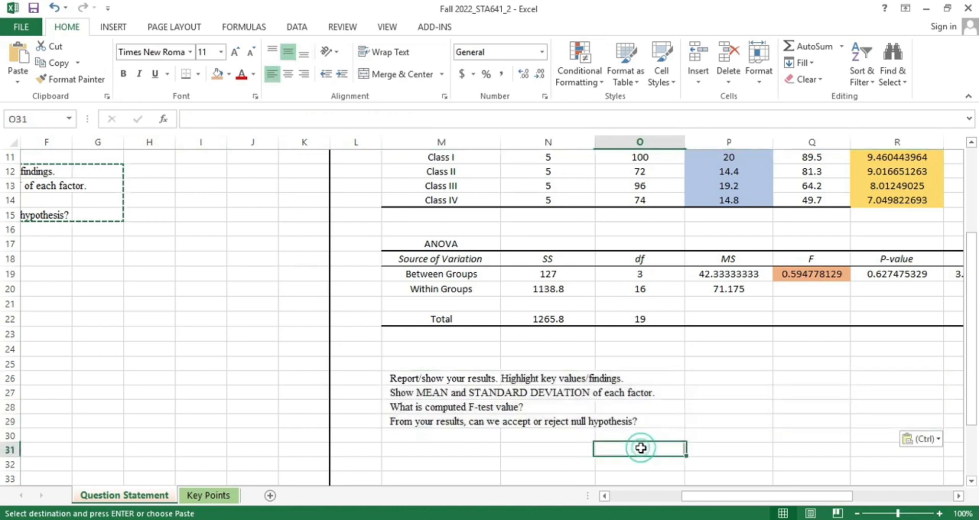
# - Answer "What is computed F-test value?" by copying the F value from Q19 into O28
pyautogui.click(625, 406)
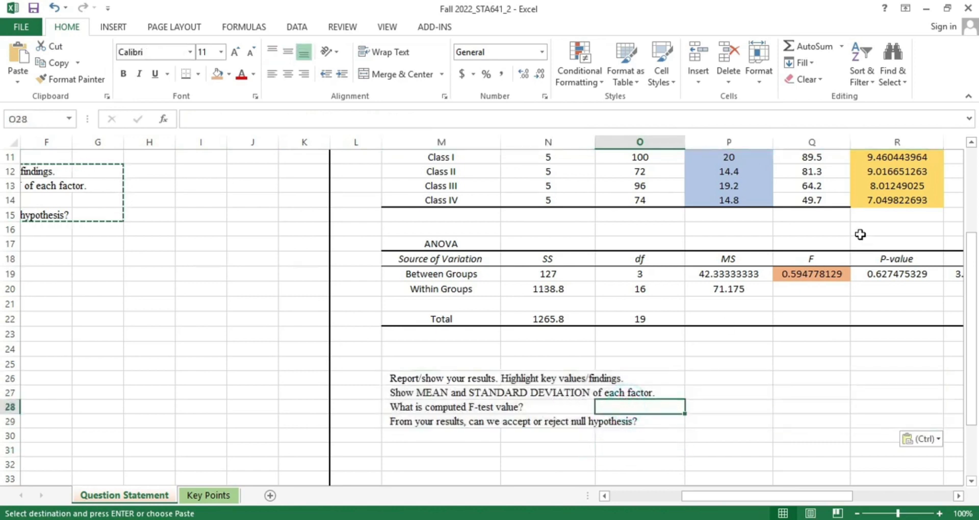
pyautogui.click(826, 268)
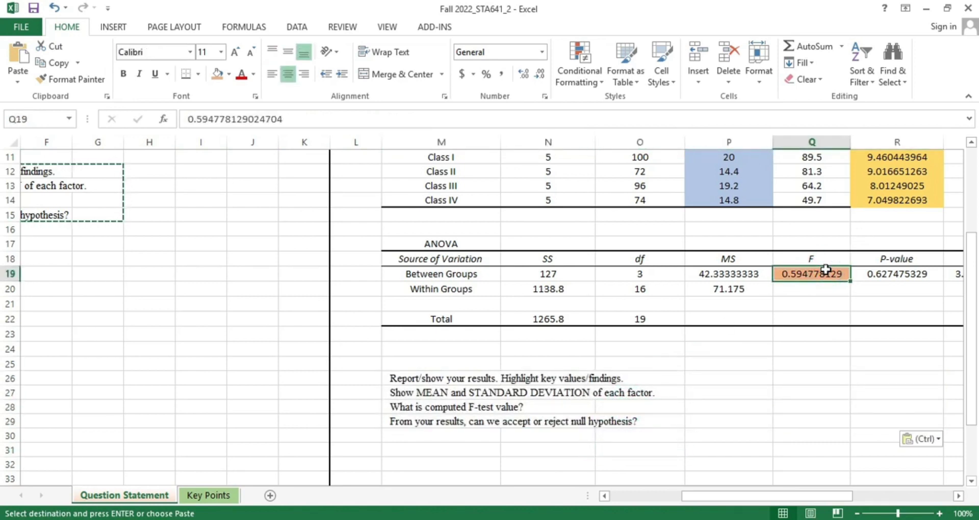
pyautogui.hotkey('ctrl', 'c')
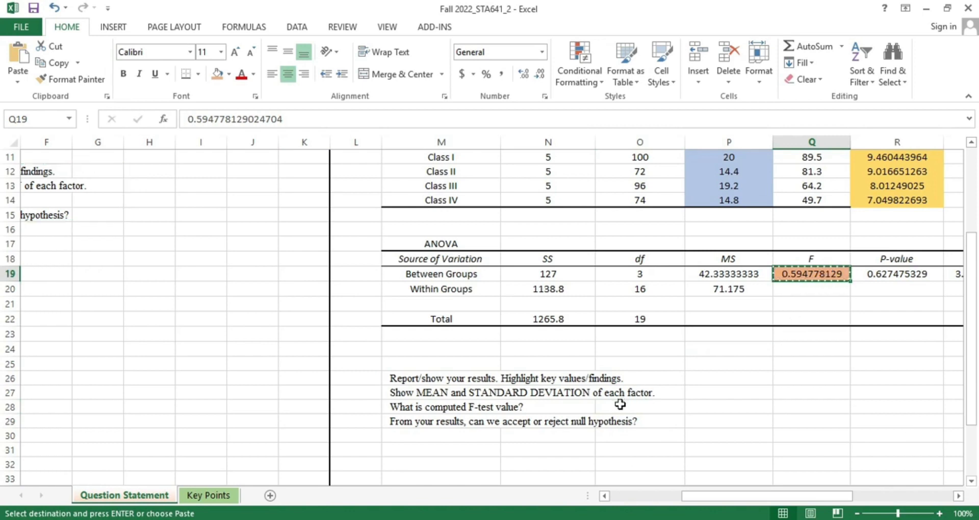
pyautogui.click(621, 407)
pyautogui.hotkey('ctrl', 'v')
pyautogui.click(646, 456)
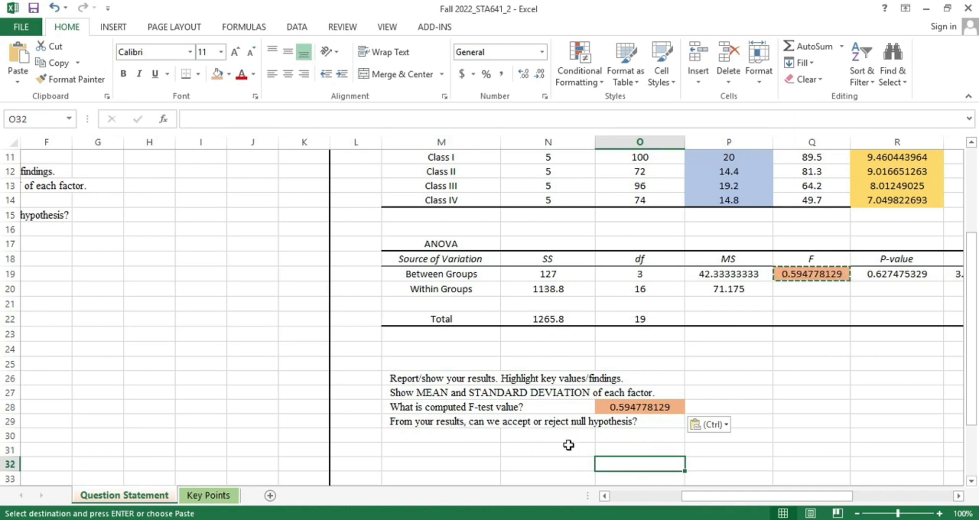
pyautogui.moveTo(718, 493); pyautogui.dragTo(754, 494)
pyautogui.click(801, 392)
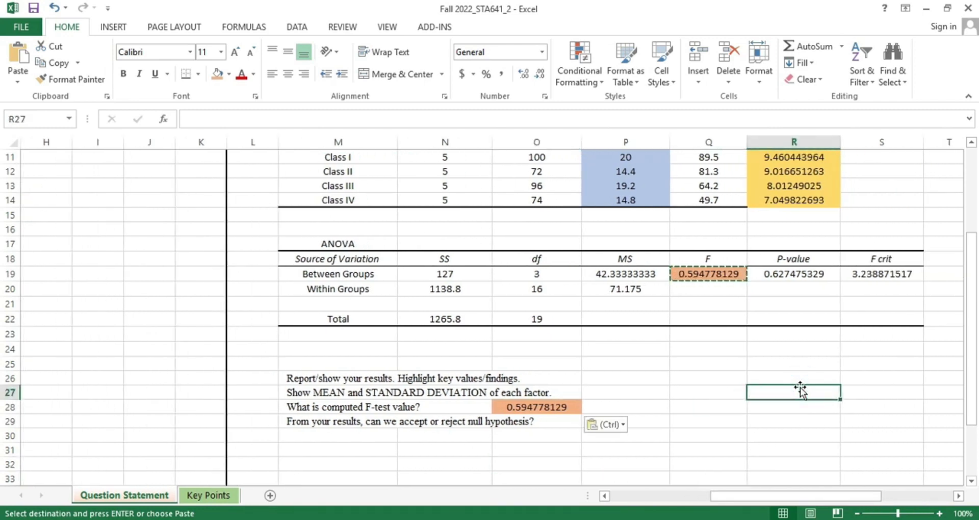
pyautogui.click(717, 274)
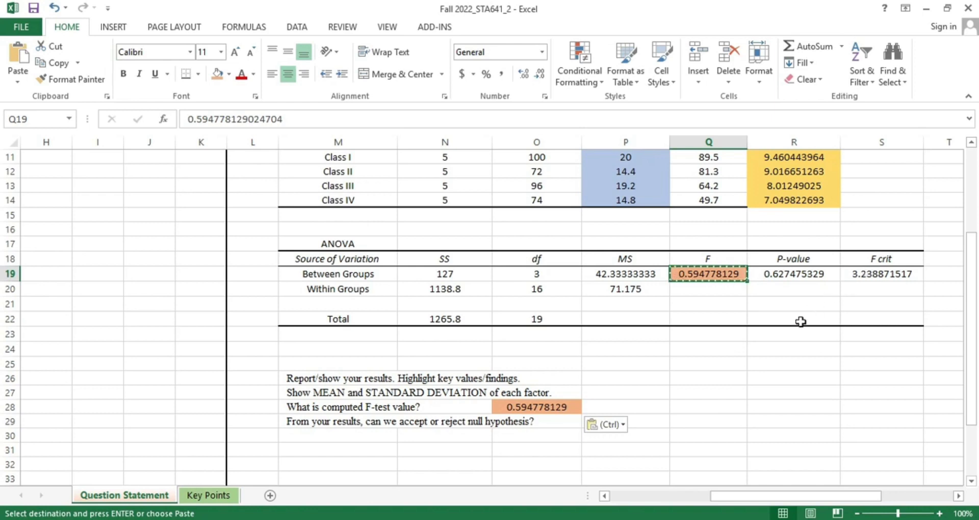
pyautogui.click(653, 407)
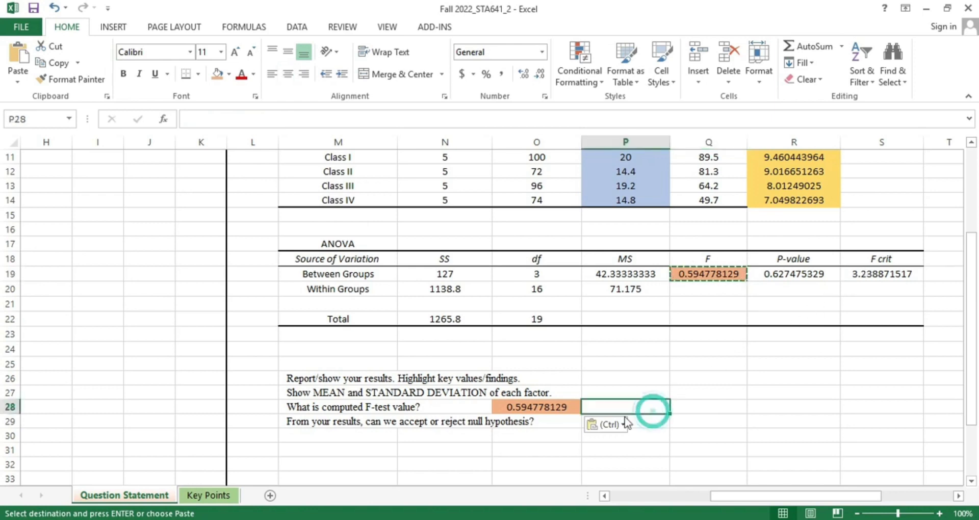
# - Answer the null-hypothesis question by entering "WE WILL ACCEPT NULL HYPOTHESIS" in P30
pyautogui.click(417, 442)
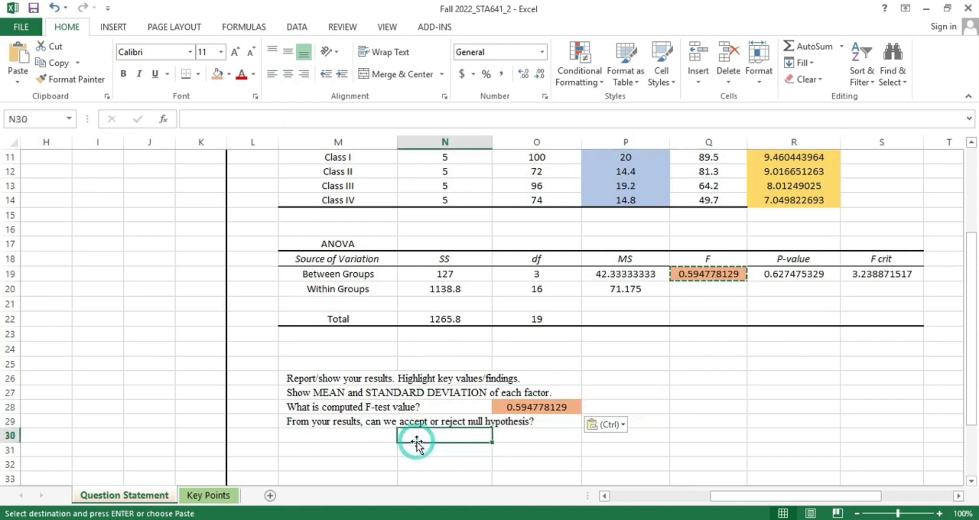
pyautogui.click(648, 437)
pyautogui.write('WE WILL ACCE')
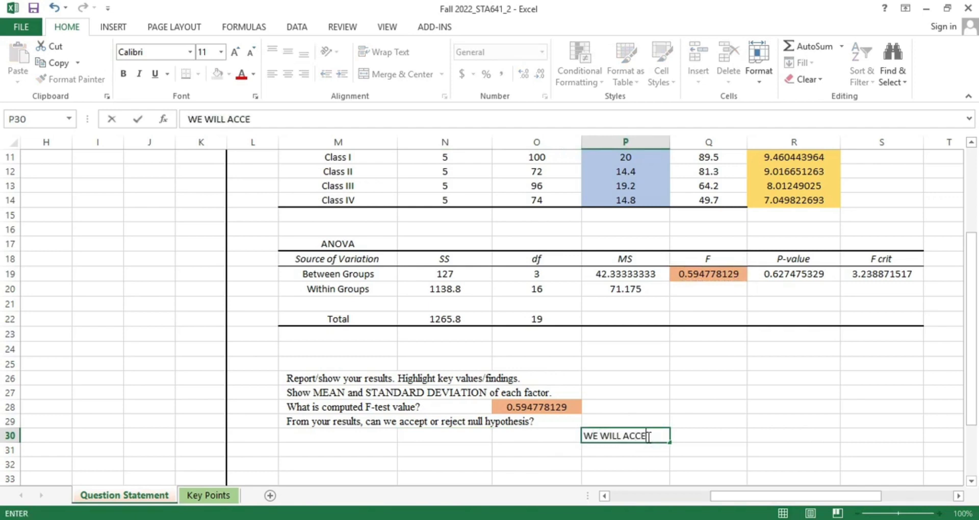
pyautogui.write('PT NULL')
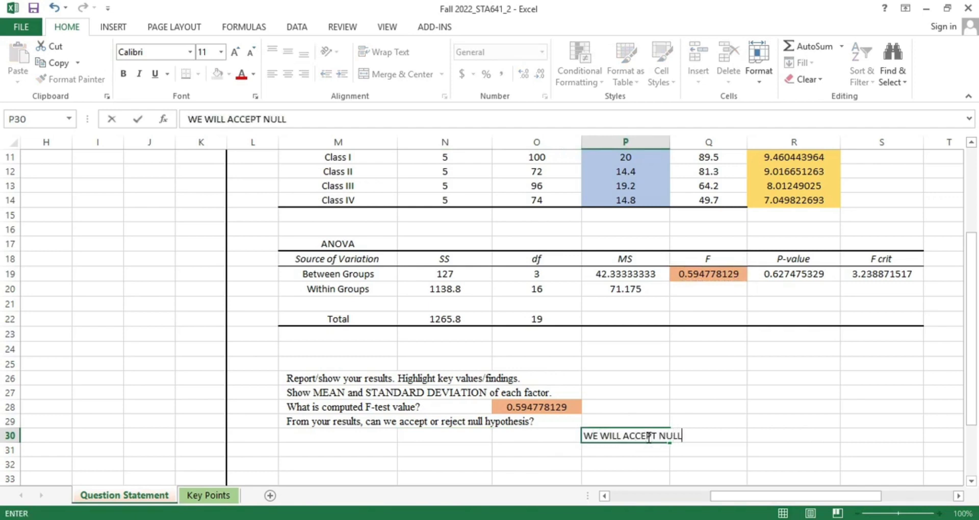
pyautogui.write(' HYPOTHESIS')
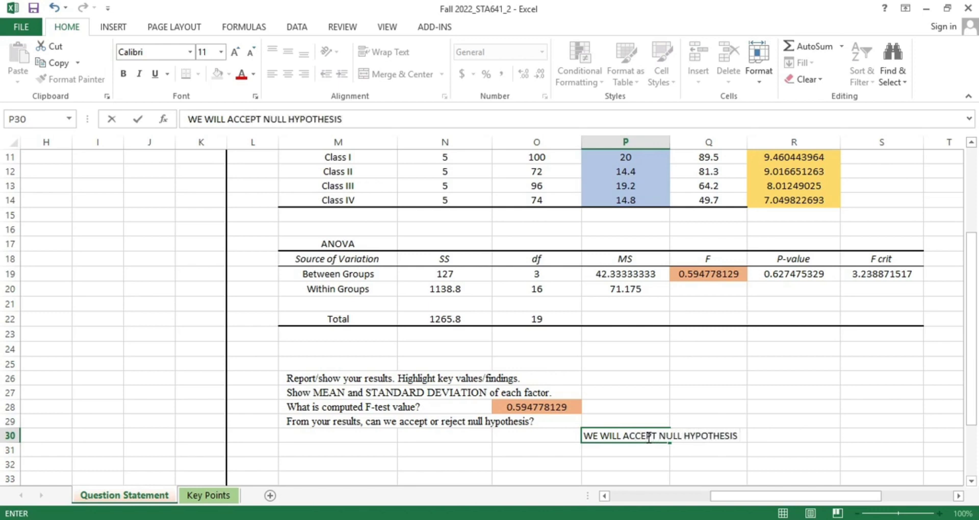
pyautogui.click(849, 437)
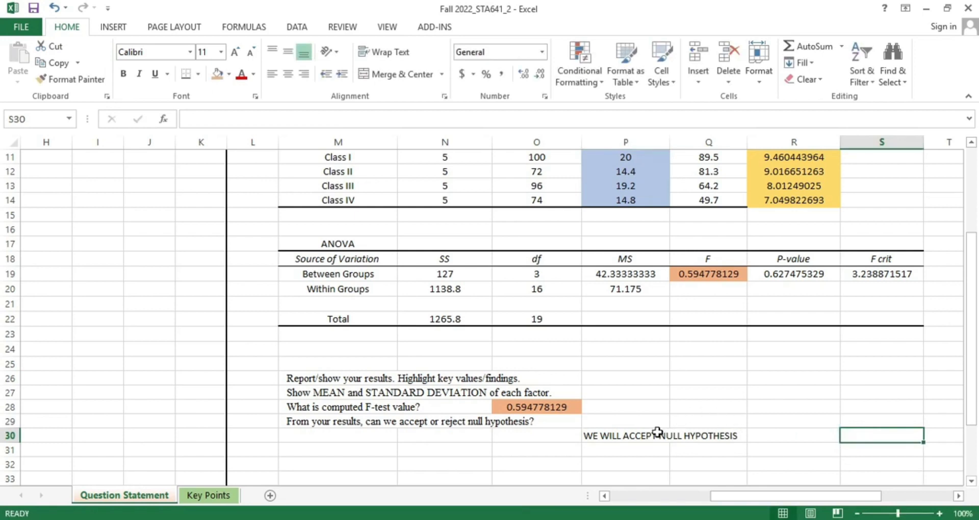
pyautogui.moveTo(713, 494); pyautogui.dragTo(610, 497)
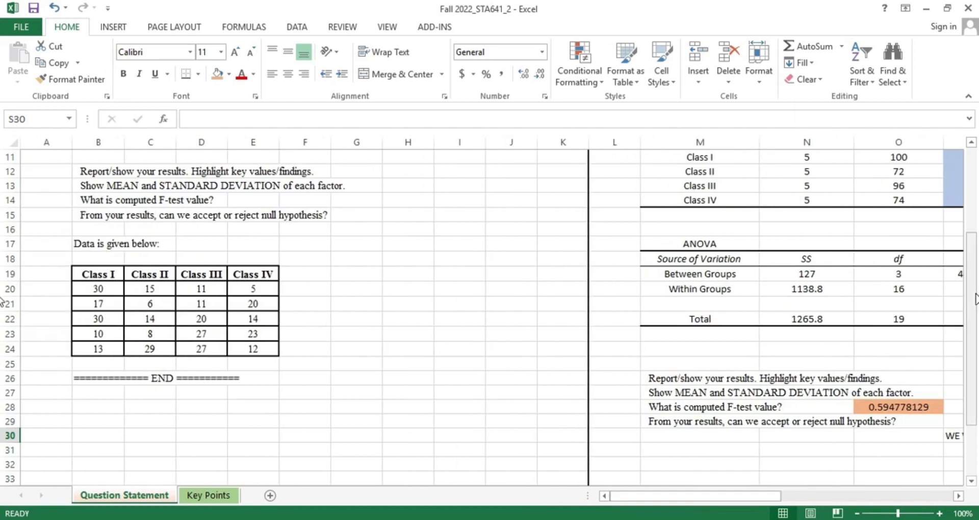
pyautogui.click(836, 519)
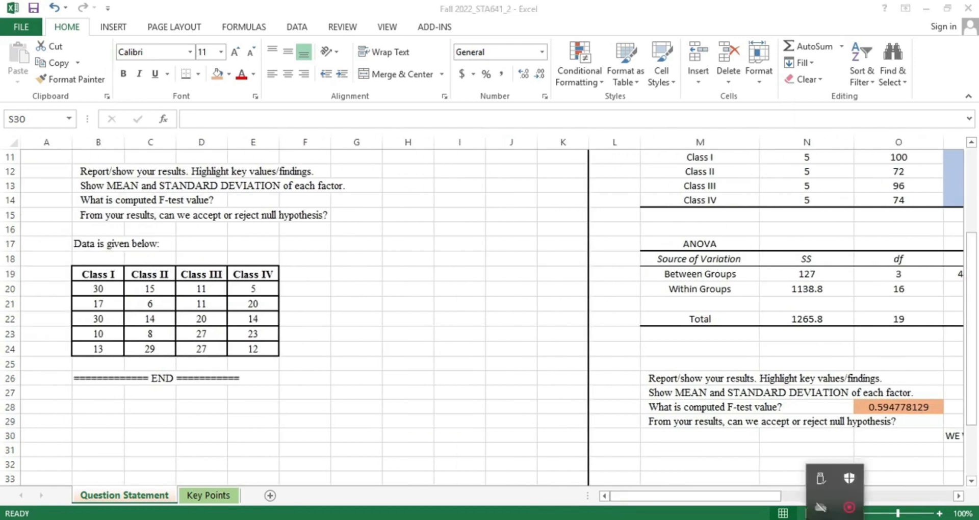
pyautogui.rightClick(844, 503)
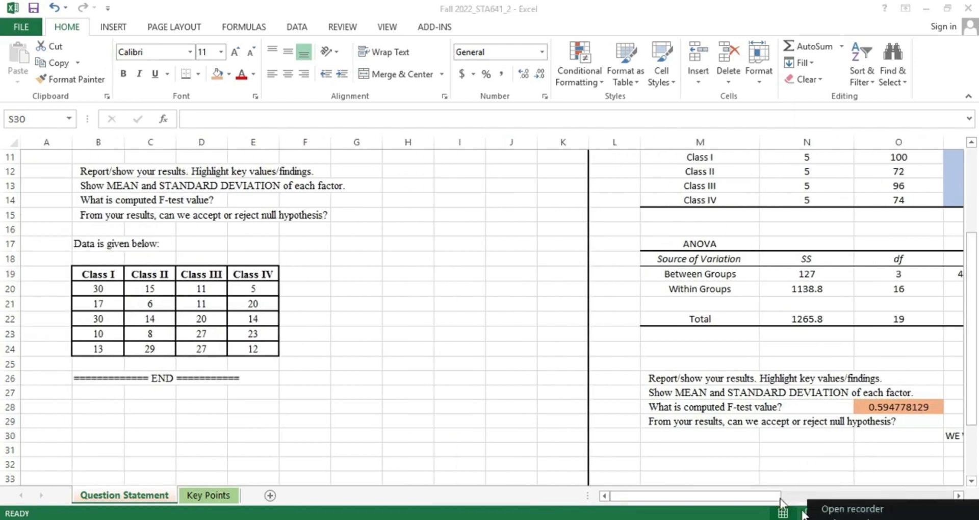
pyautogui.click(846, 509)
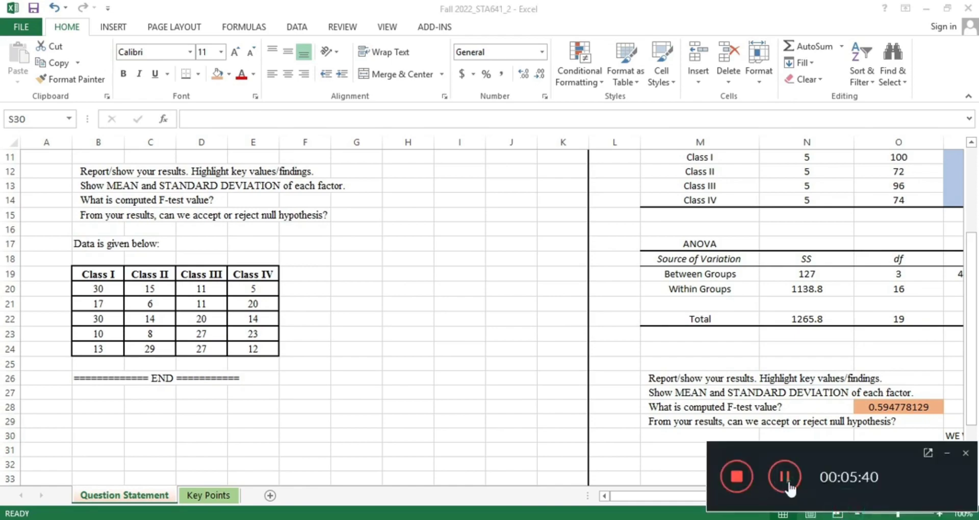
pyautogui.click(787, 489)
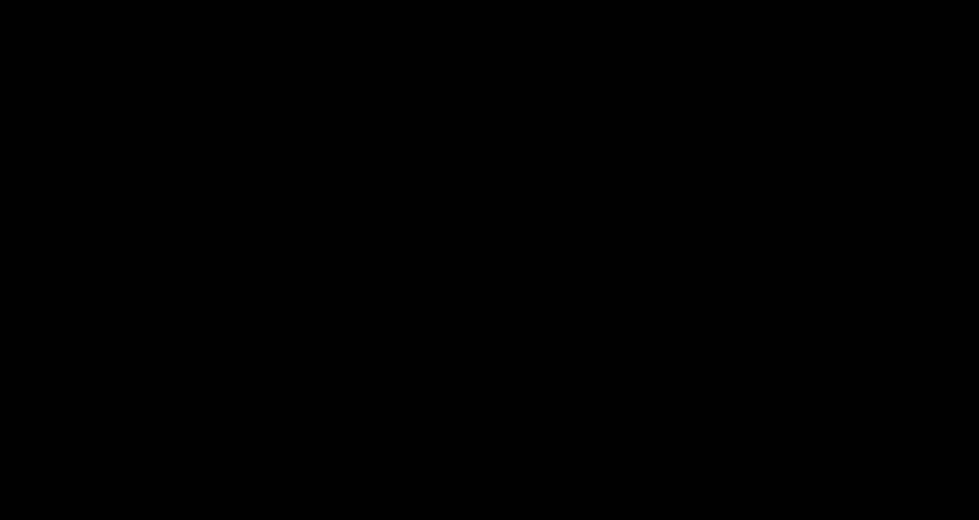